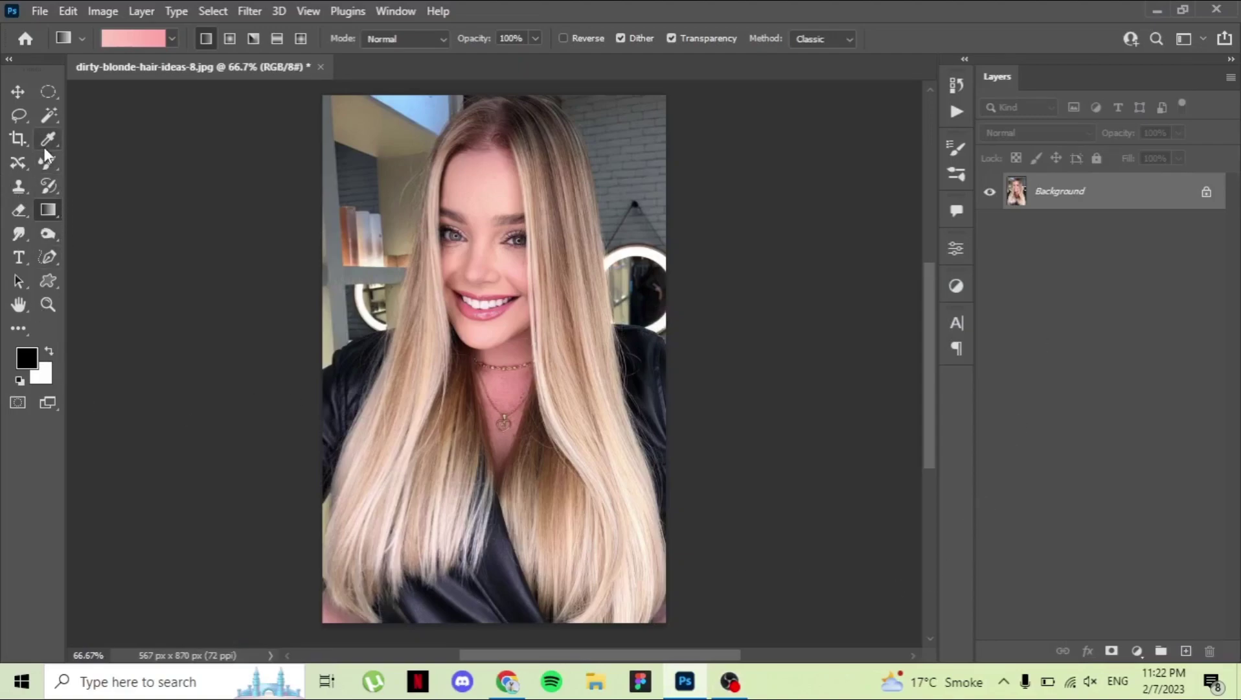
Try painting pink over the hair with the Color Replacement brush, then undo it.
click(49, 170)
click(89, 165)
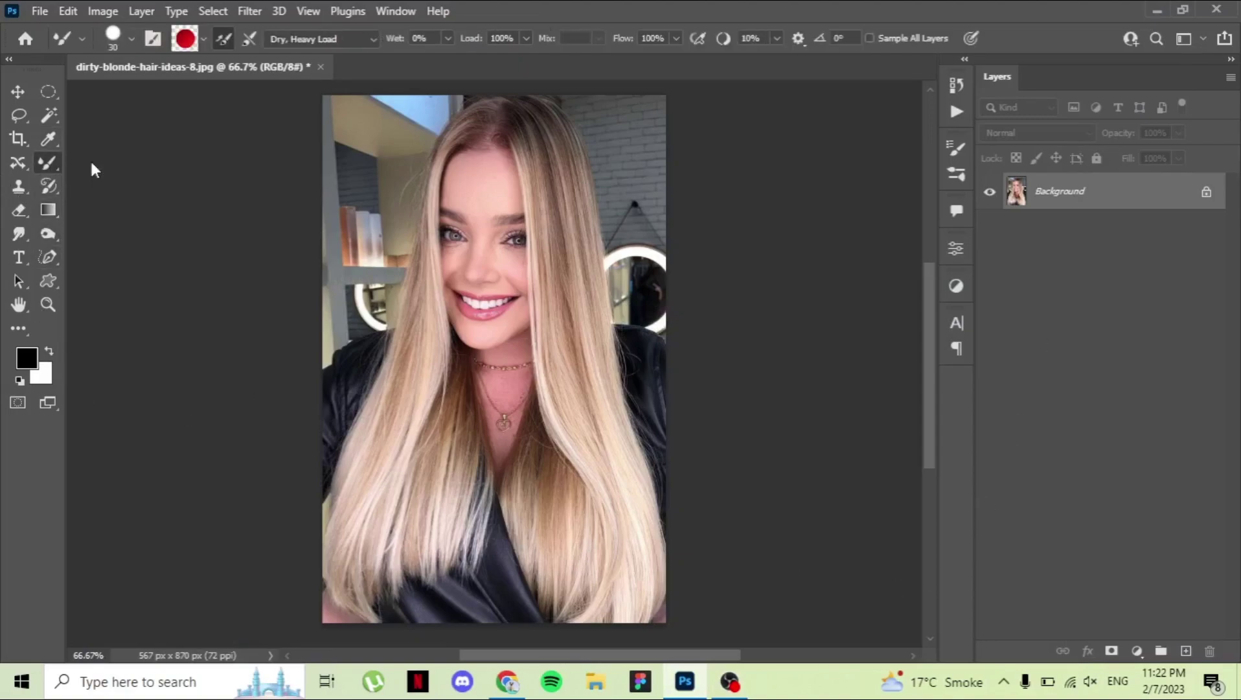
click(48, 163)
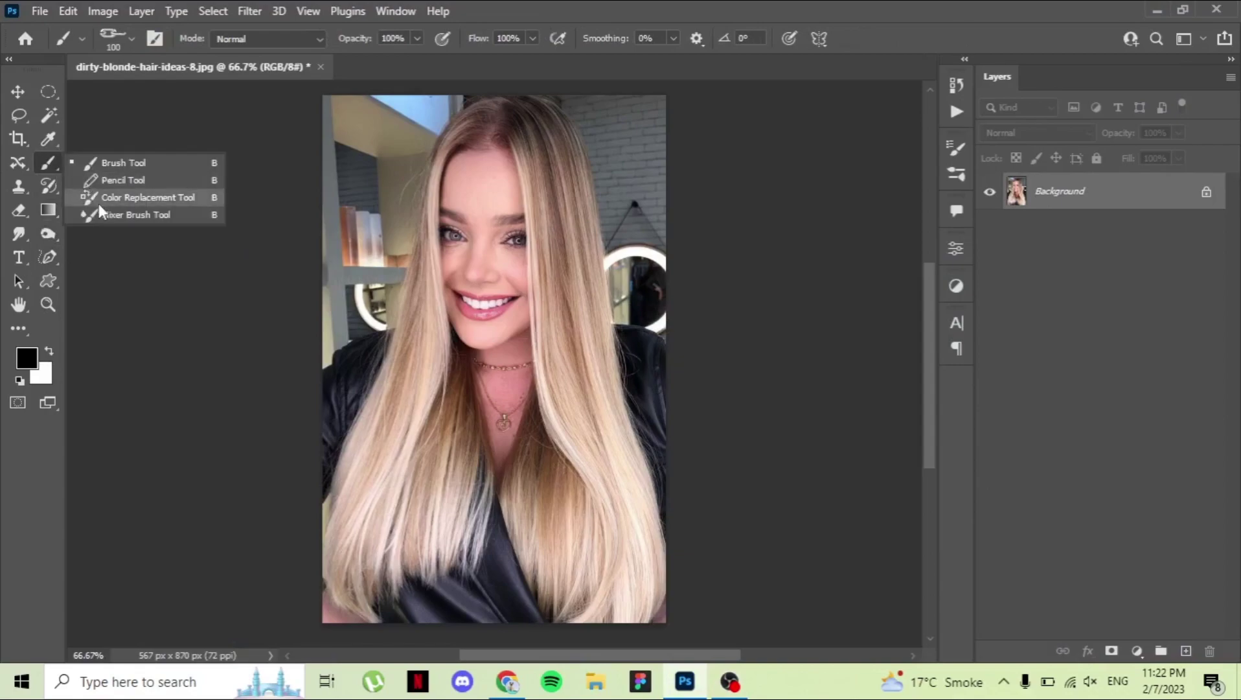
click(130, 197)
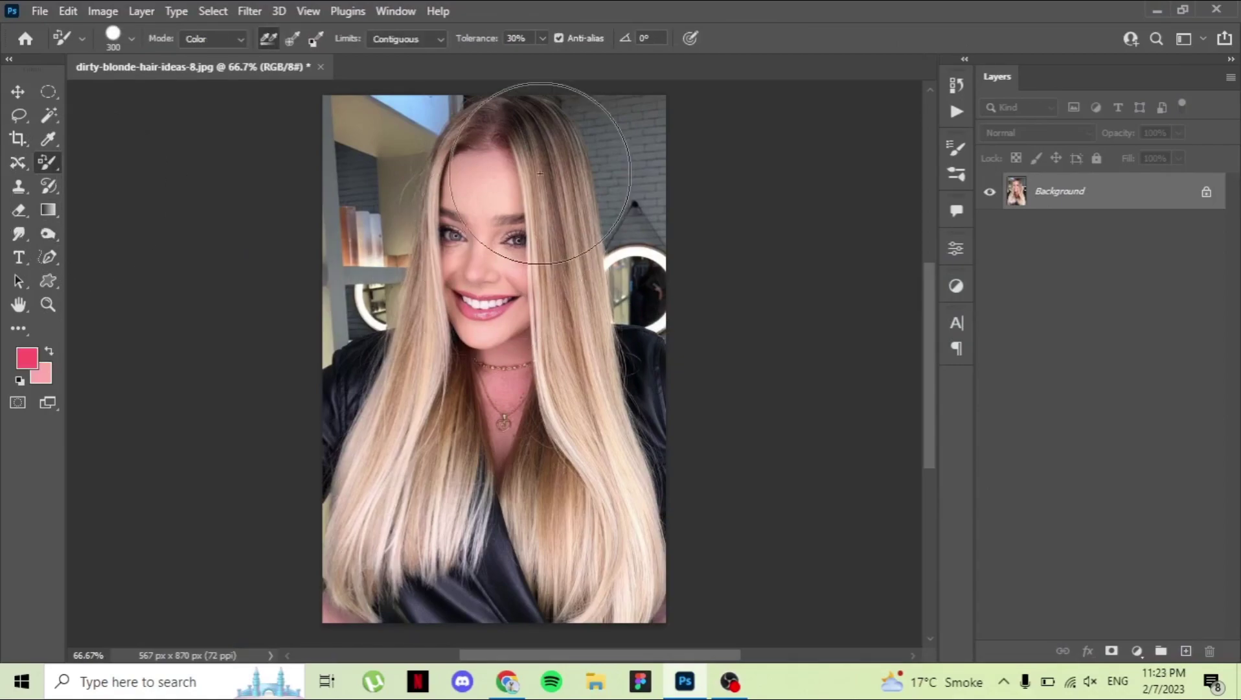
mouse_move(518, 129)
mouse_down()
mouse_move(634, 609)
mouse_move(512, 162)
mouse_move(360, 594)
mouse_move(402, 554)
mouse_move(479, 149)
mouse_up()
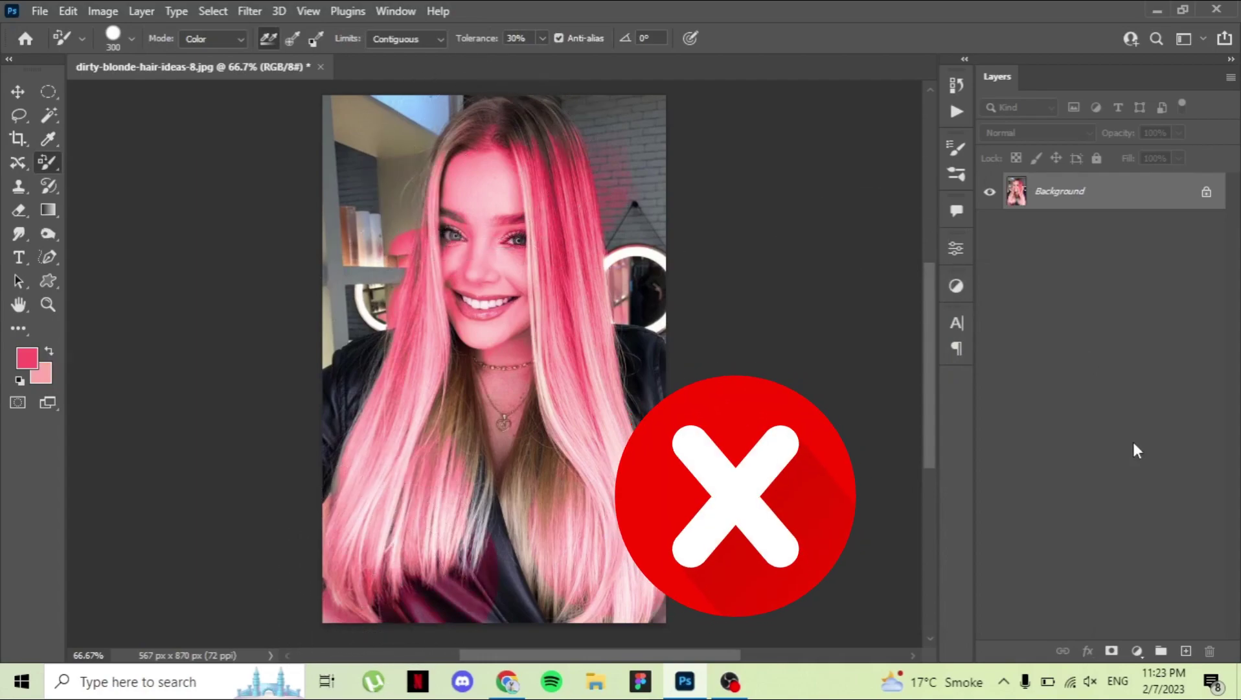
key(ctrl+z)
key(ctrl+z)
key(ctrl+z)
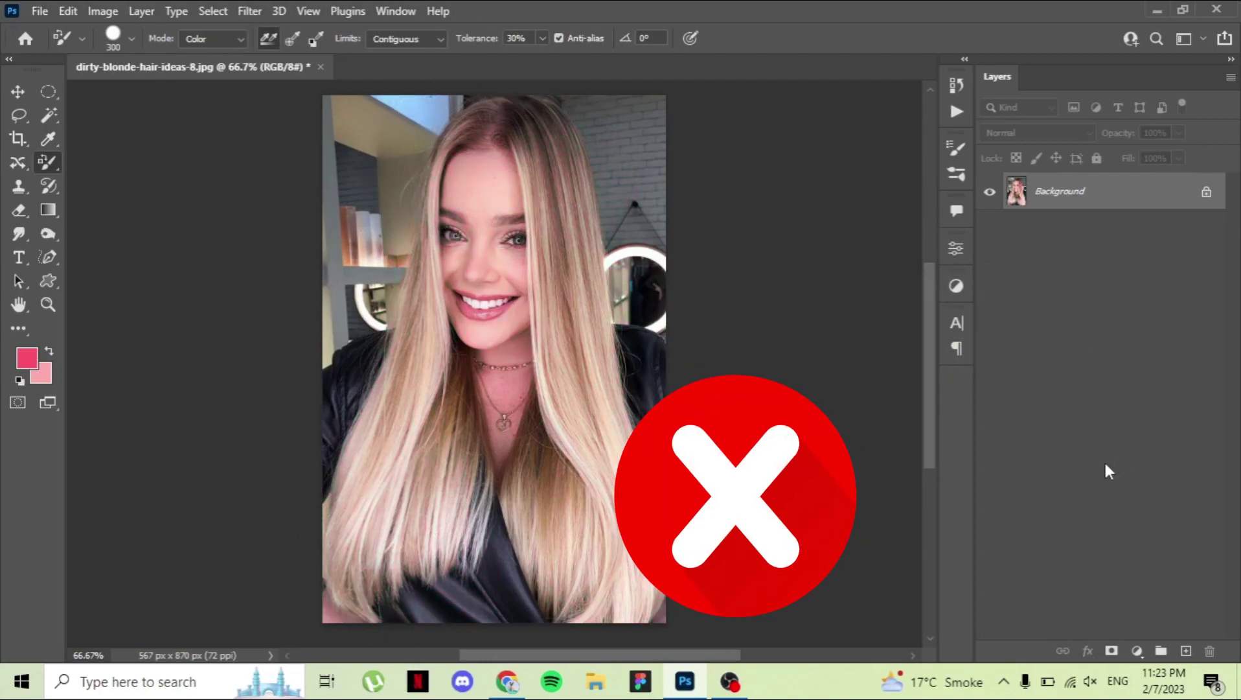
key(v)
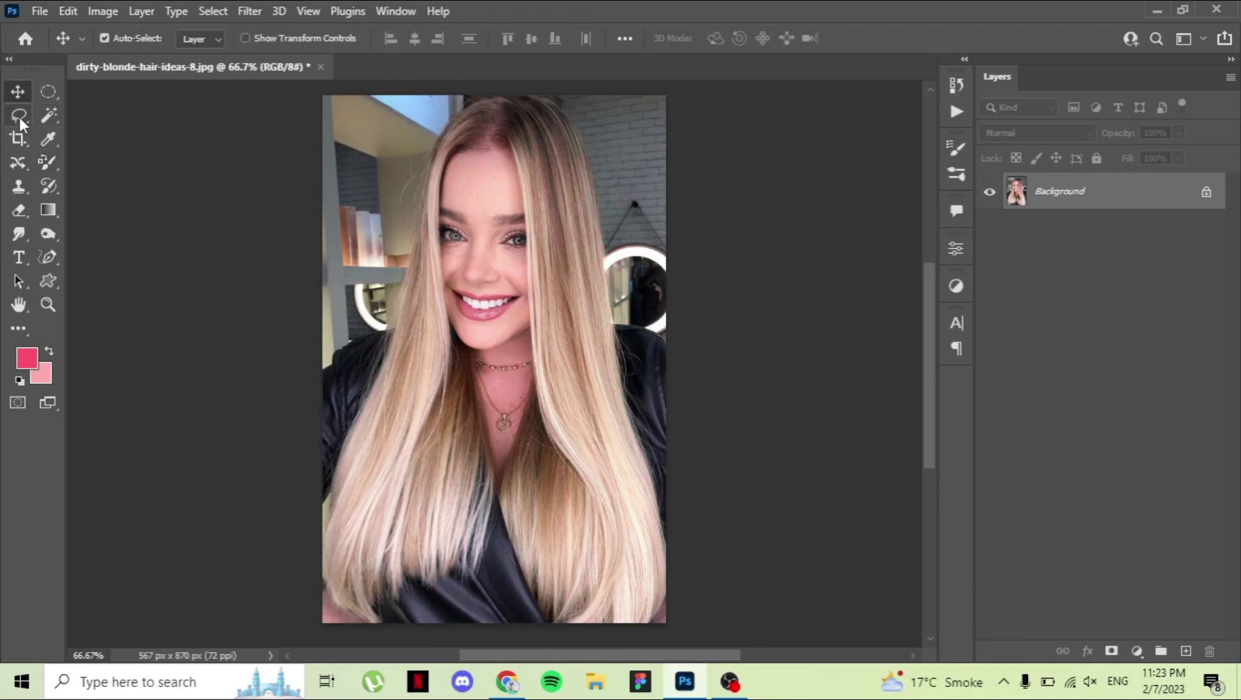
Draw a closed Lasso outline around the hair, skirting the face, neck and chest.
click(19, 115)
mouse_move(465, 98)
mouse_down()
mouse_move(368, 334)
mouse_move(438, 609)
mouse_move(492, 163)
mouse_up()
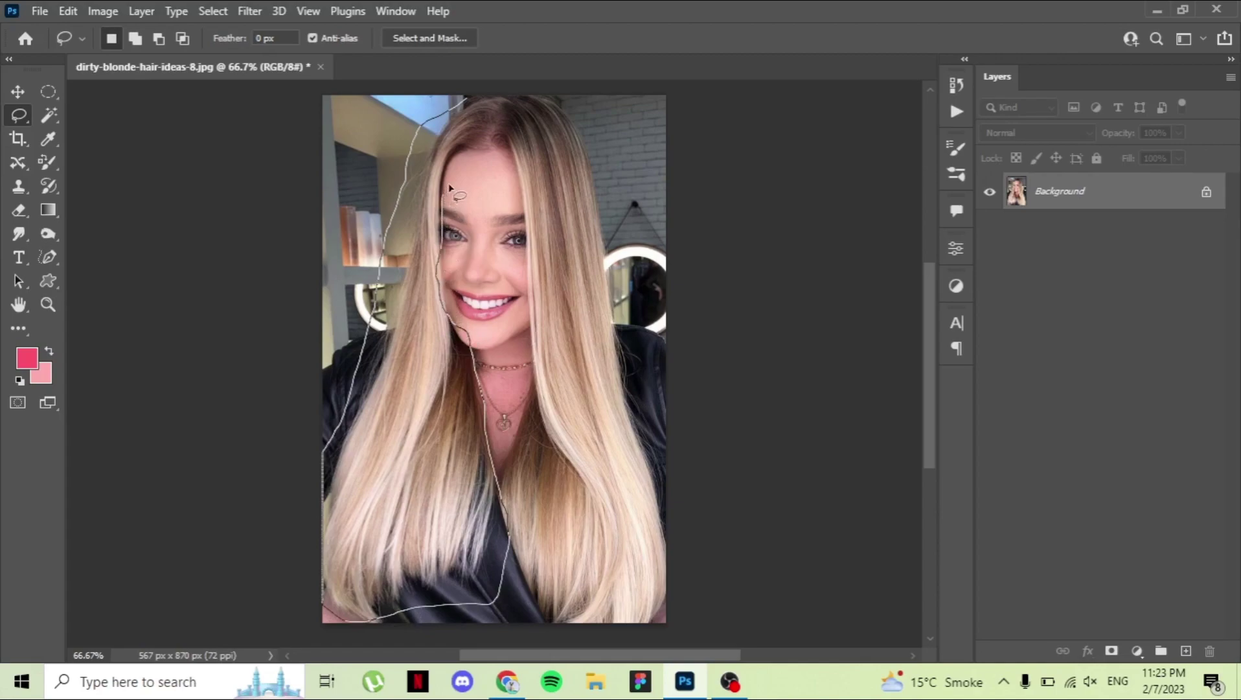
mouse_move(512, 205)
mouse_down()
mouse_move(526, 405)
mouse_move(506, 559)
mouse_move(551, 640)
mouse_move(677, 655)
mouse_move(677, 562)
mouse_move(638, 427)
mouse_move(621, 285)
mouse_up()
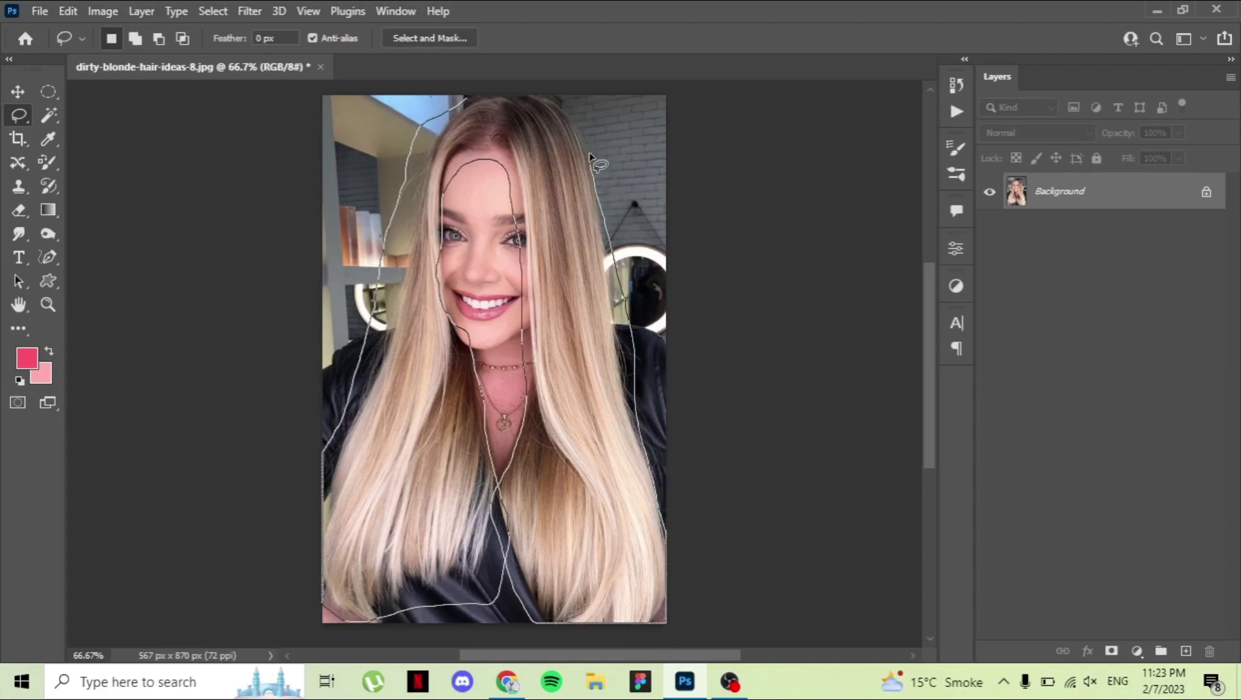
drag(551, 113, 463, 104)
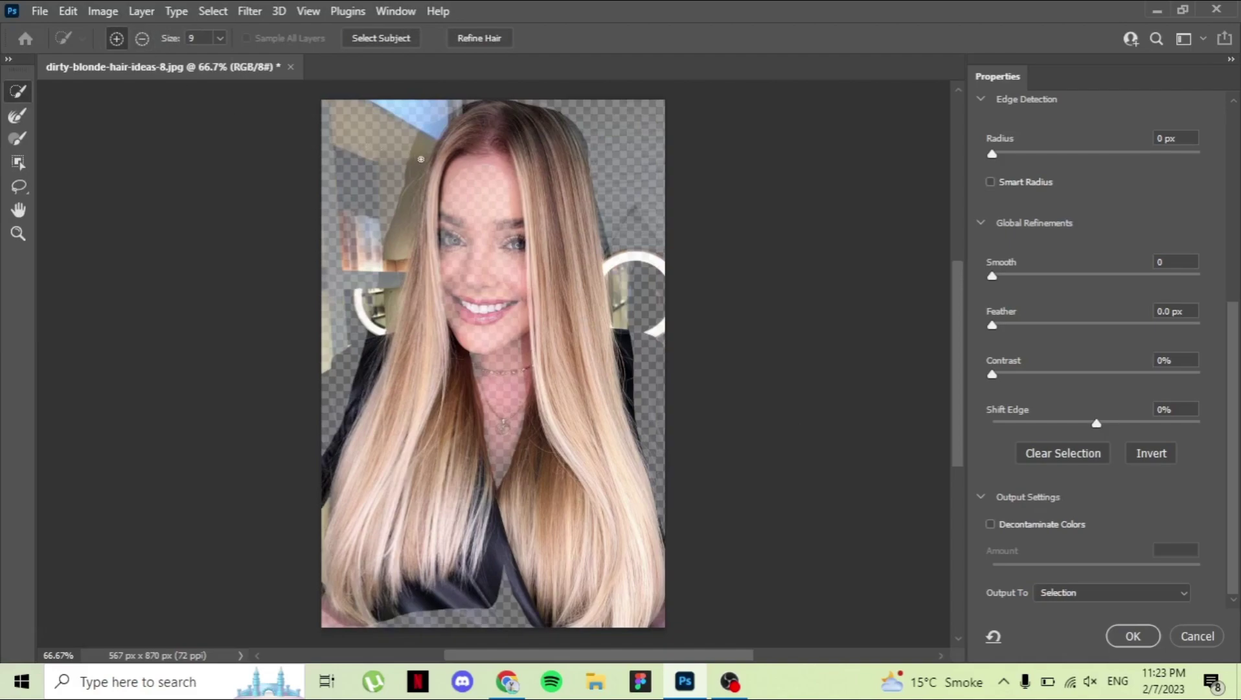
Refine-brush the upper-left wall, left hair edges near the shelves and dark clothing out of the selection.
drag(424, 136, 401, 233)
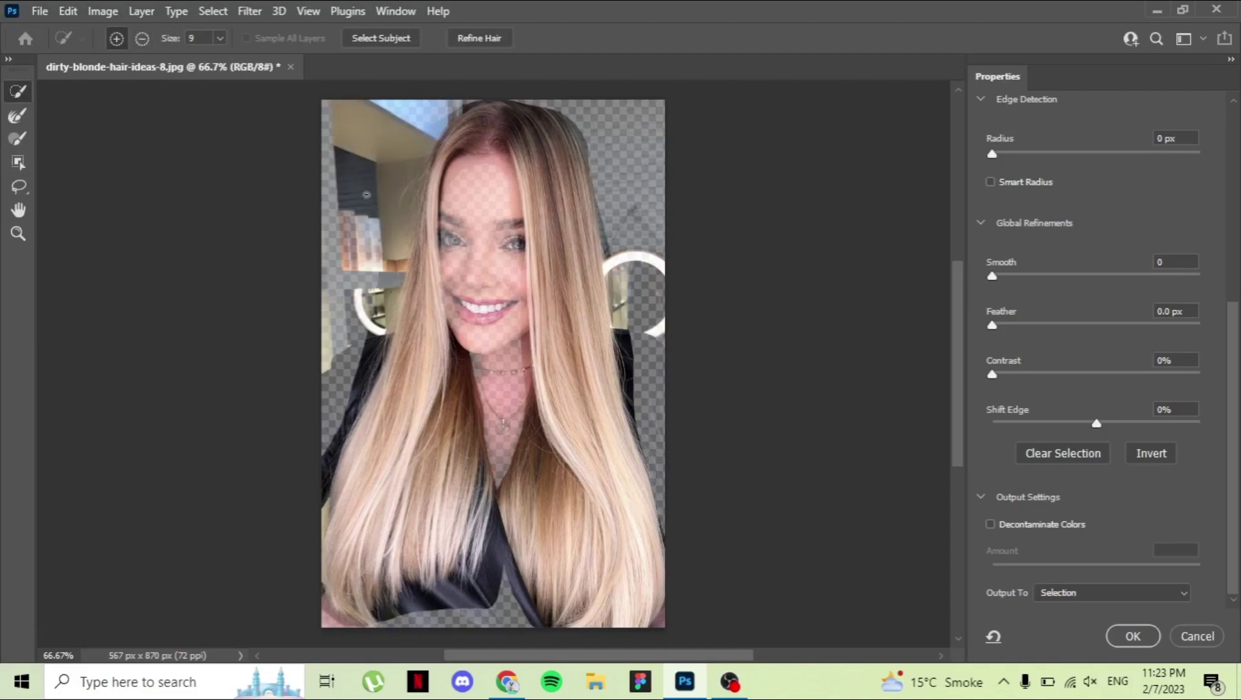
click(142, 38)
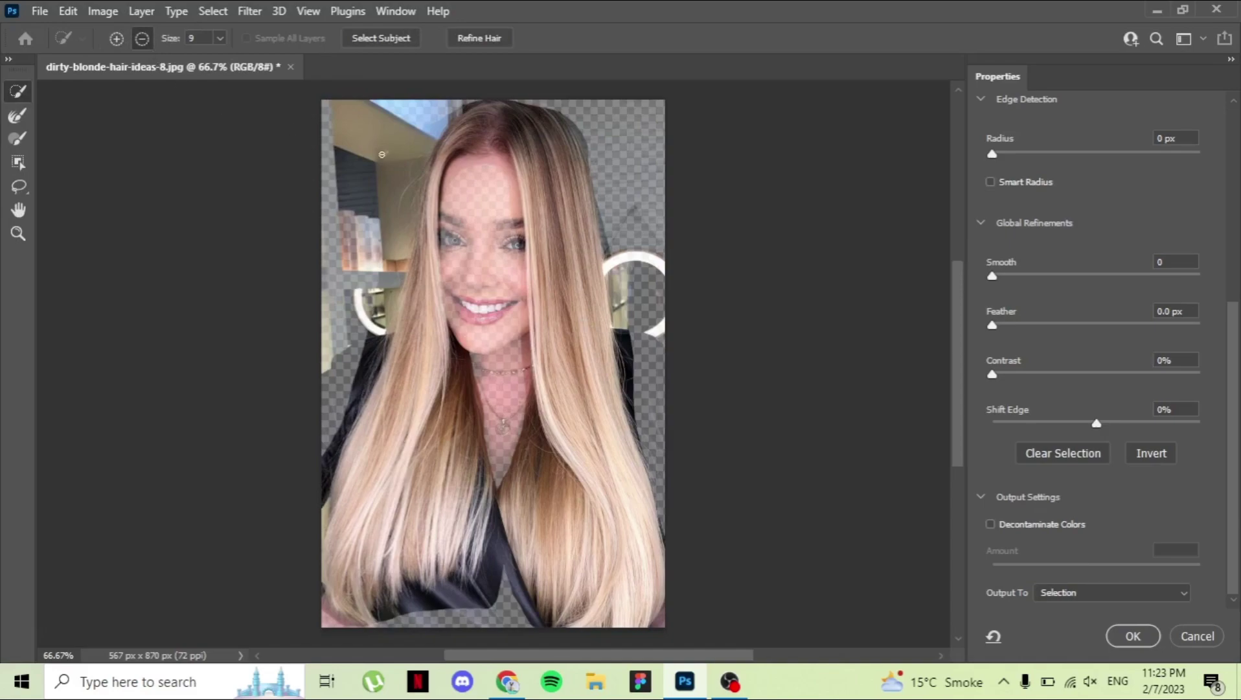
mouse_move(358, 176)
mouse_down()
mouse_move(365, 167)
mouse_move(395, 218)
mouse_up()
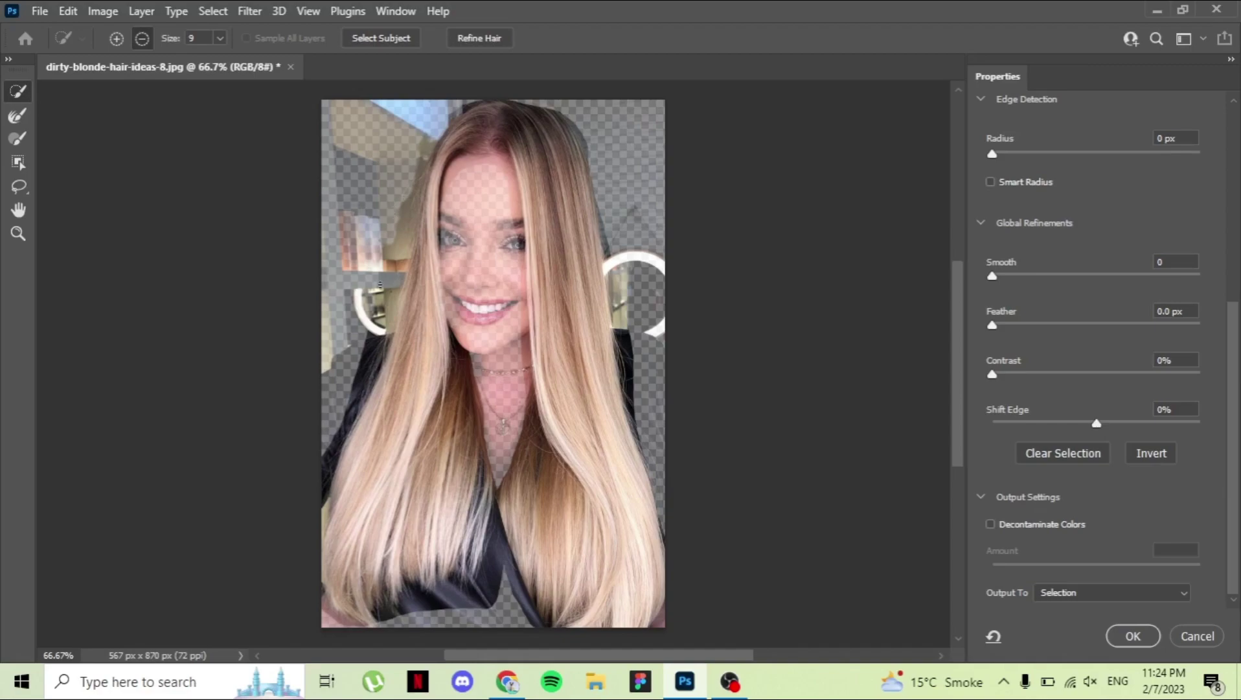
drag(380, 284, 380, 293)
drag(397, 241, 402, 194)
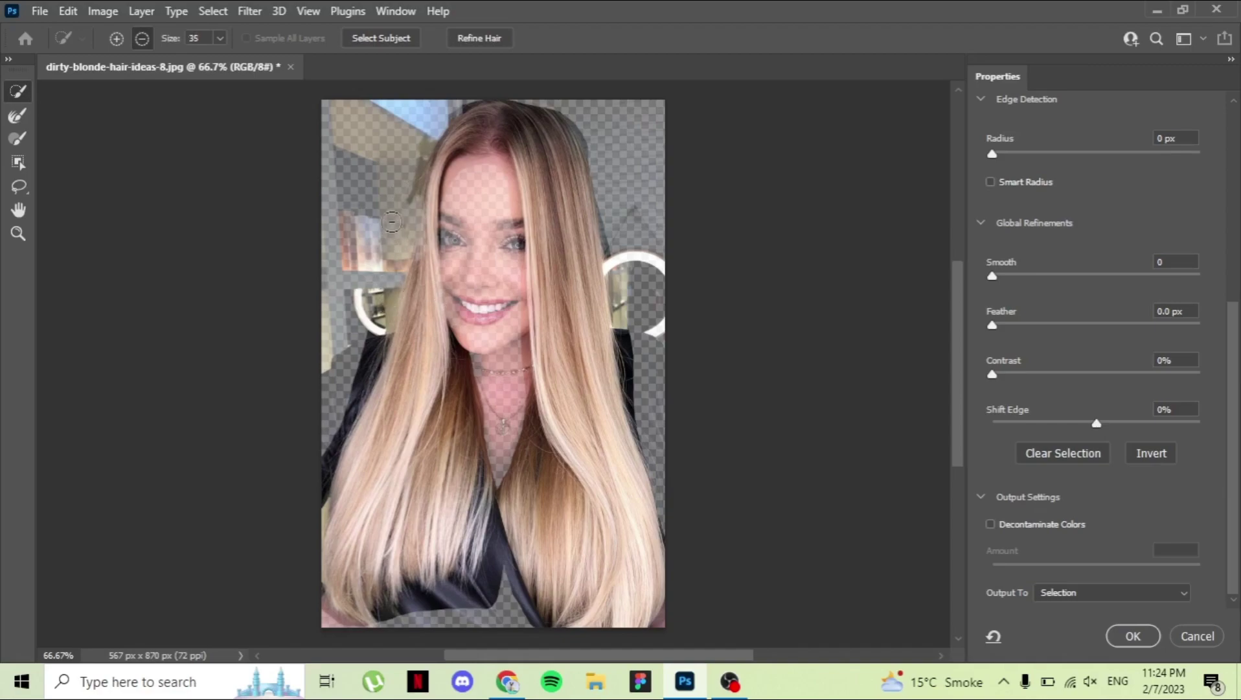
drag(376, 326, 380, 318)
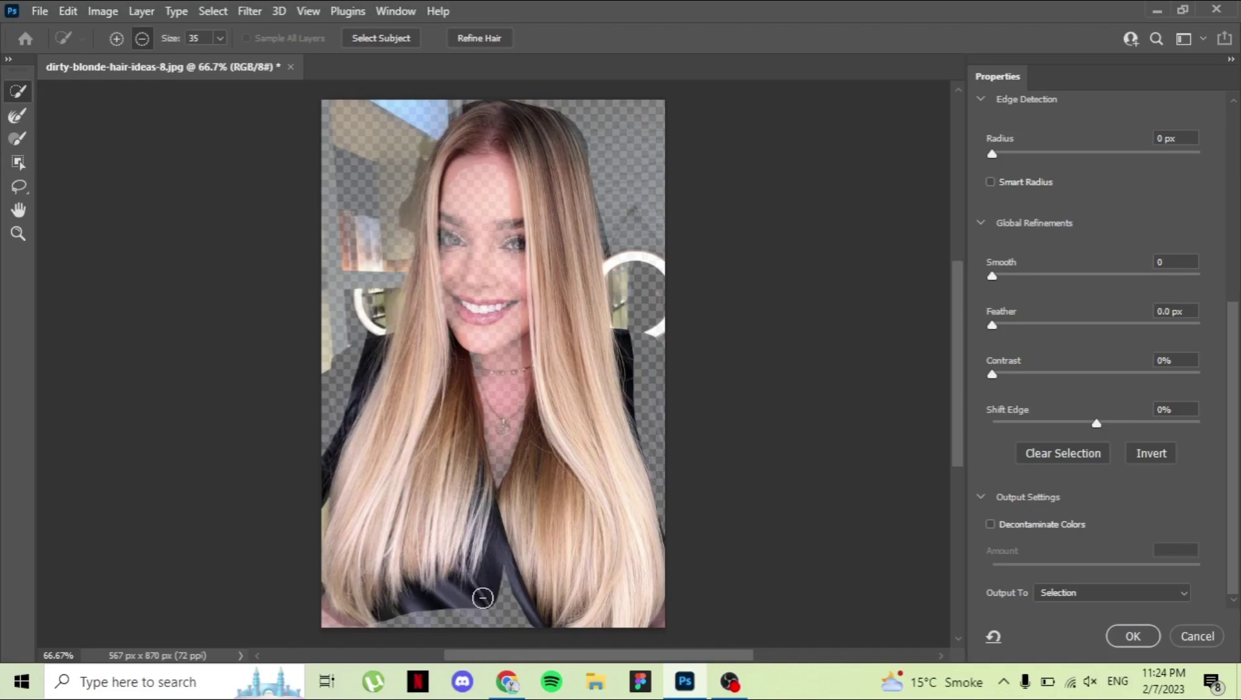
drag(482, 595, 397, 627)
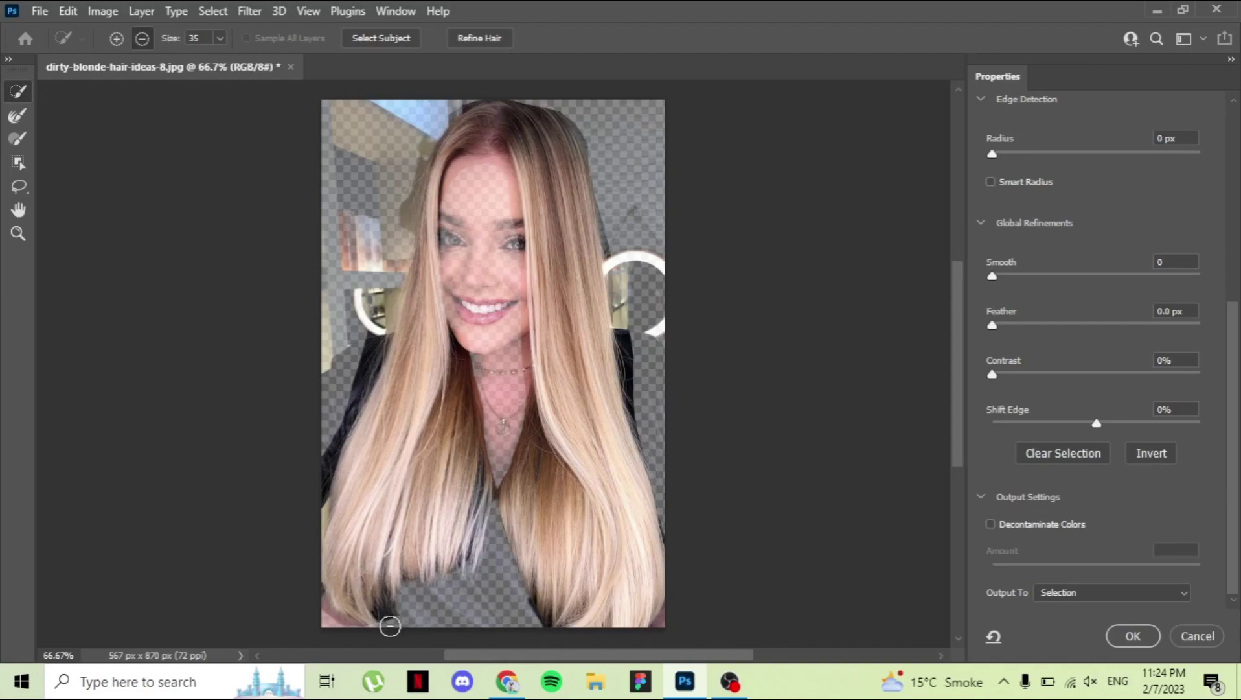
drag(635, 344, 606, 171)
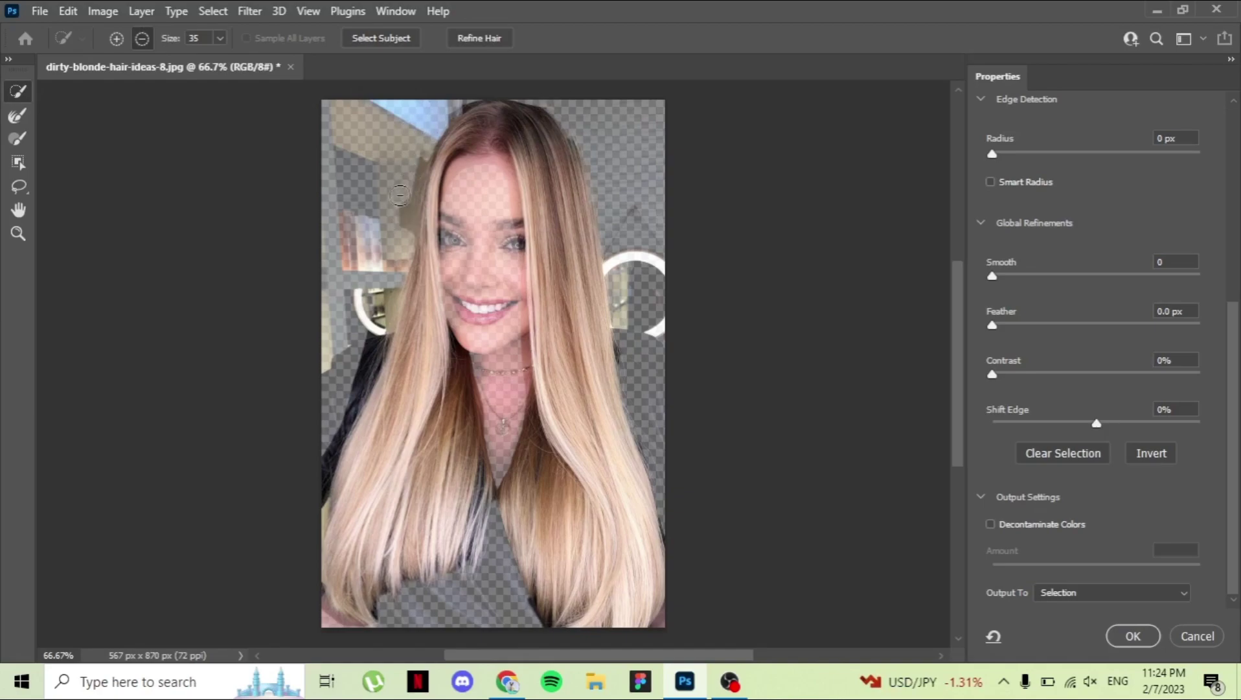
With a smaller 9–10 px brush, trim the left hair edge and the top of the head.
click(382, 293)
key(bracketleft)
key(bracketleft)
key(bracketleft)
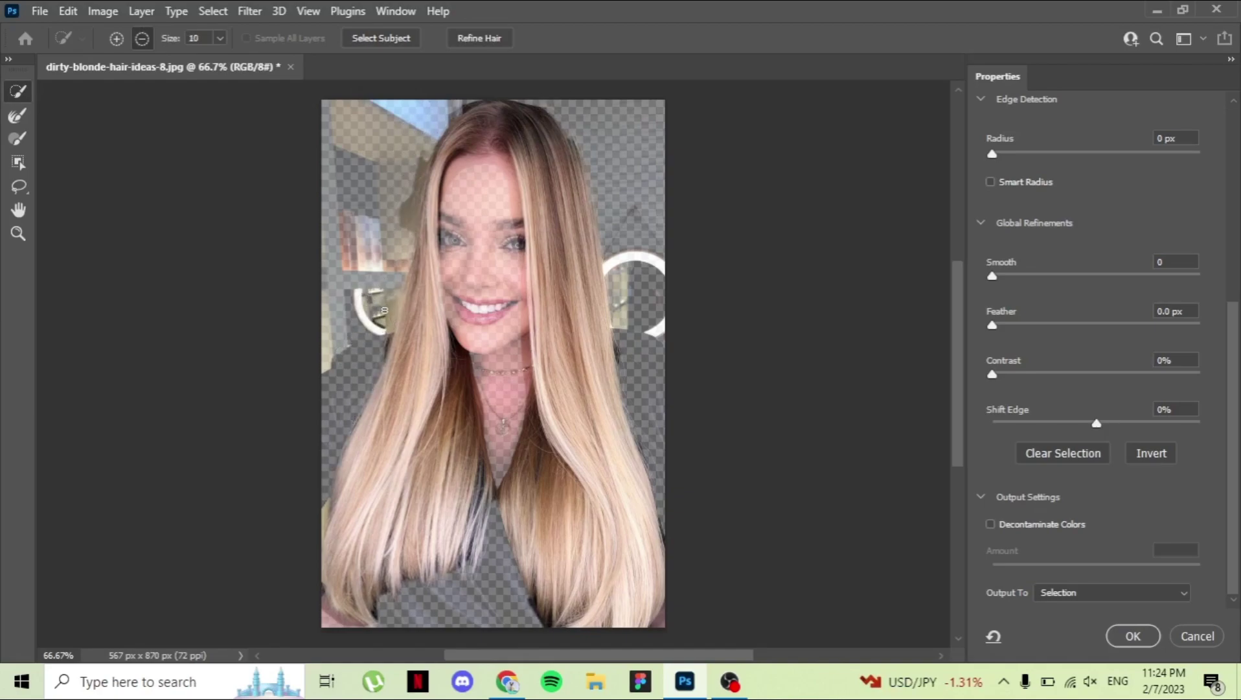
mouse_move(385, 311)
mouse_down()
mouse_move(404, 212)
mouse_move(440, 139)
mouse_up()
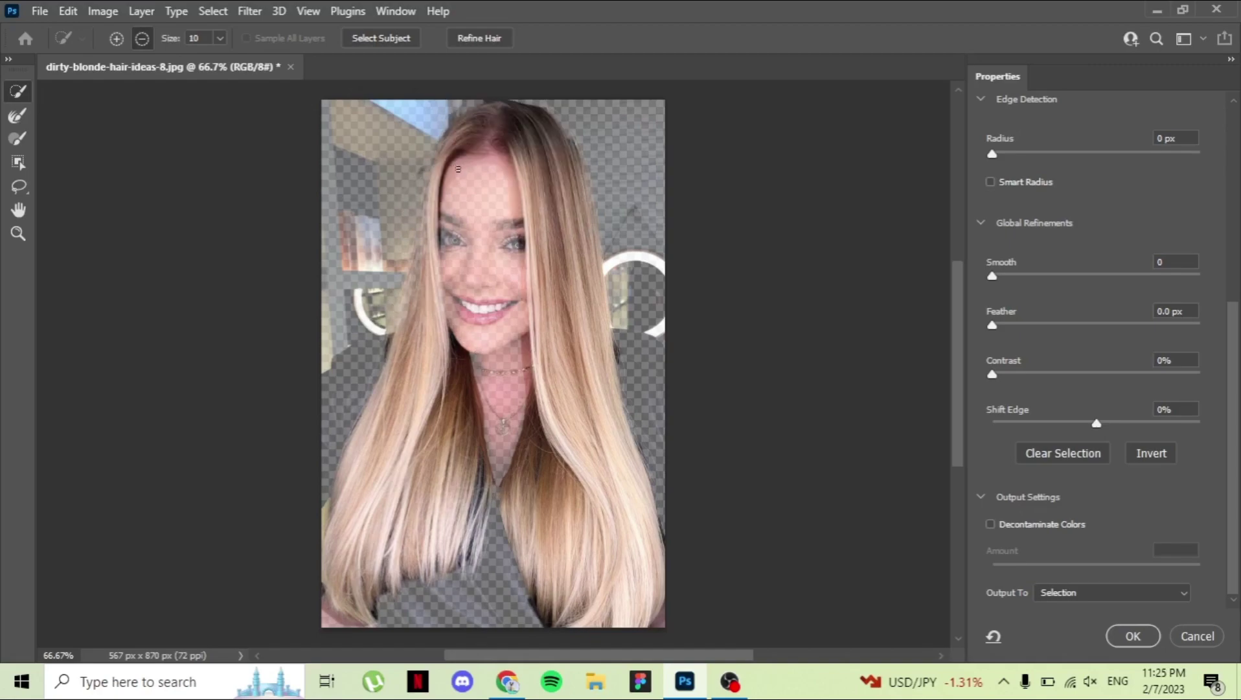
drag(447, 188, 480, 172)
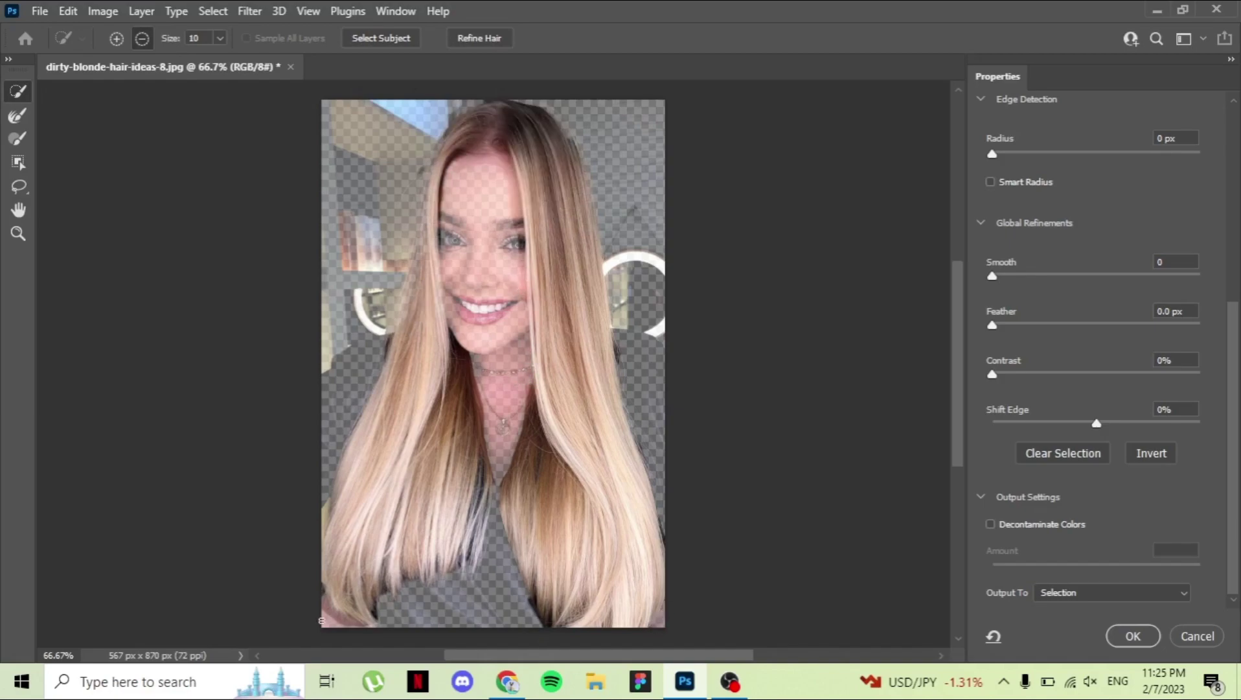
key(bracketleft)
drag(494, 168, 466, 166)
At brush size 15, add the hair roots back and subtract the dark hair tip.
key(bracketright)
key(bracketright)
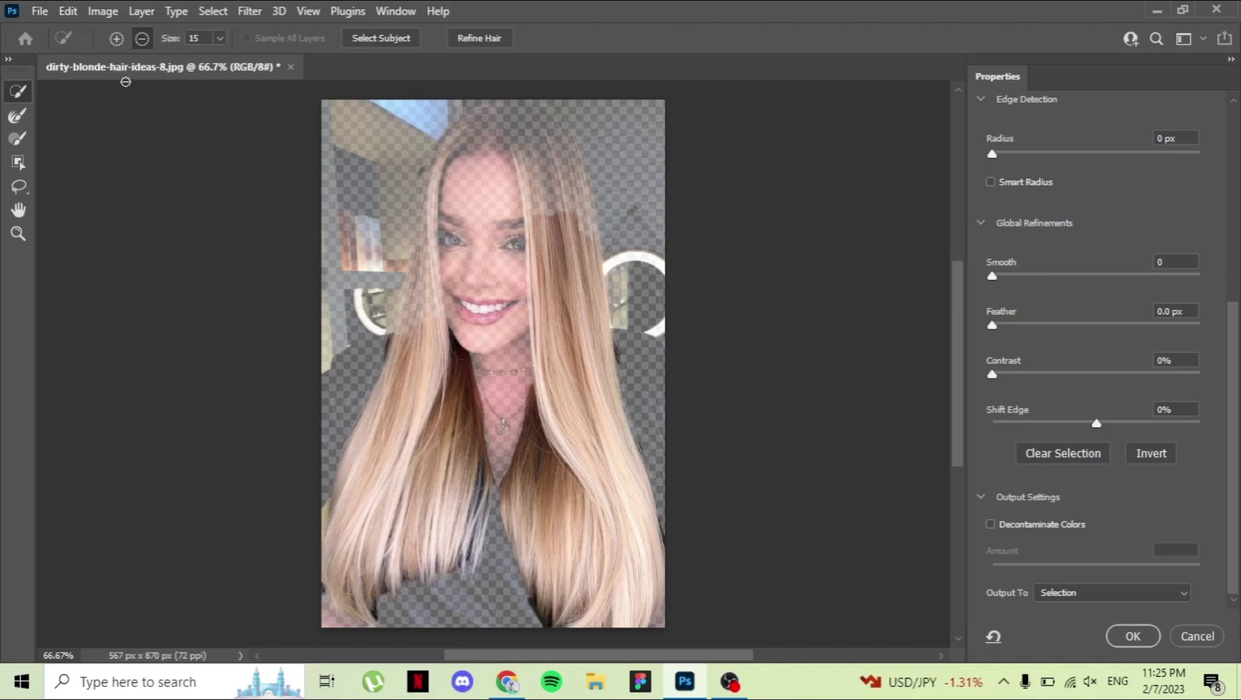
click(116, 38)
mouse_move(526, 156)
mouse_down()
mouse_move(586, 230)
mouse_move(504, 121)
mouse_move(444, 162)
mouse_move(422, 262)
mouse_up()
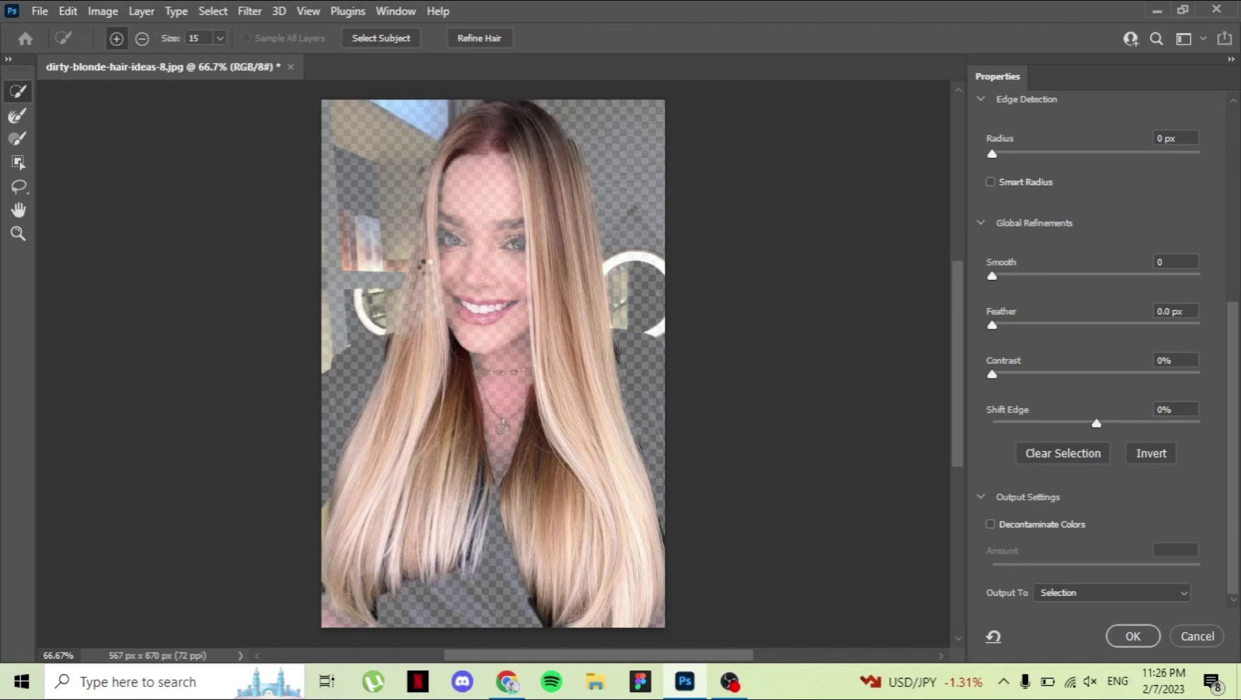
key(alt)
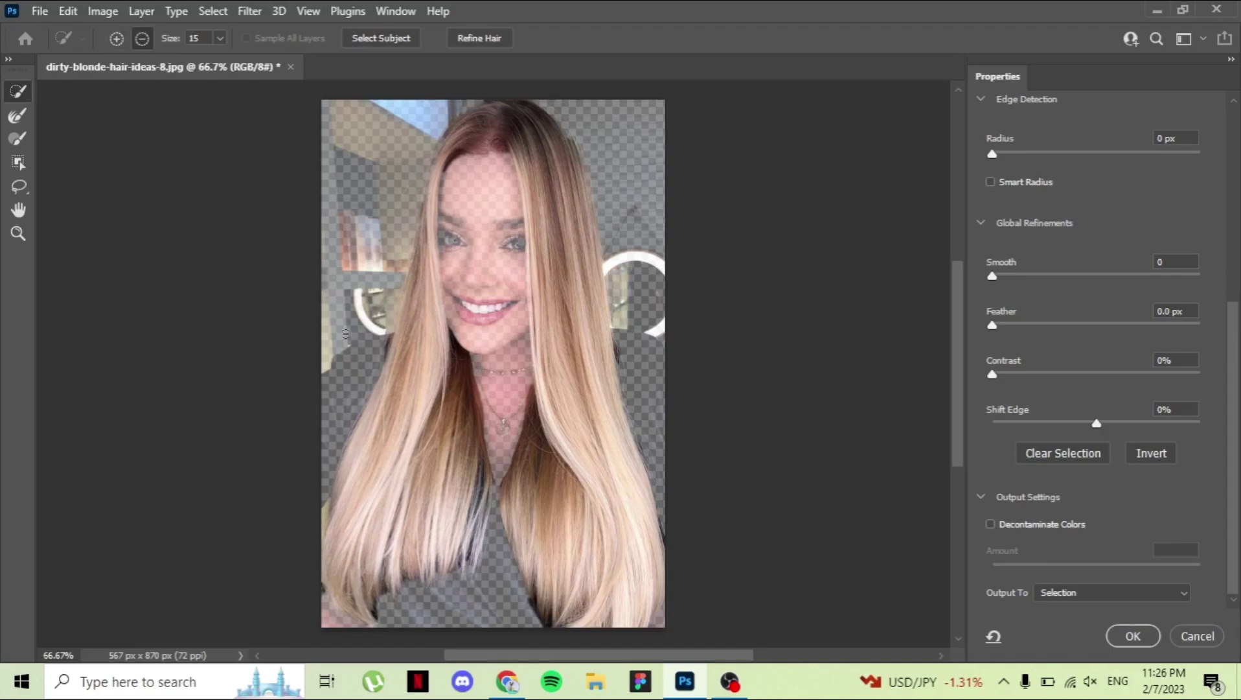
drag(531, 612, 505, 617)
Output the refined hair selection to a New Layer and apply it.
click(1176, 592)
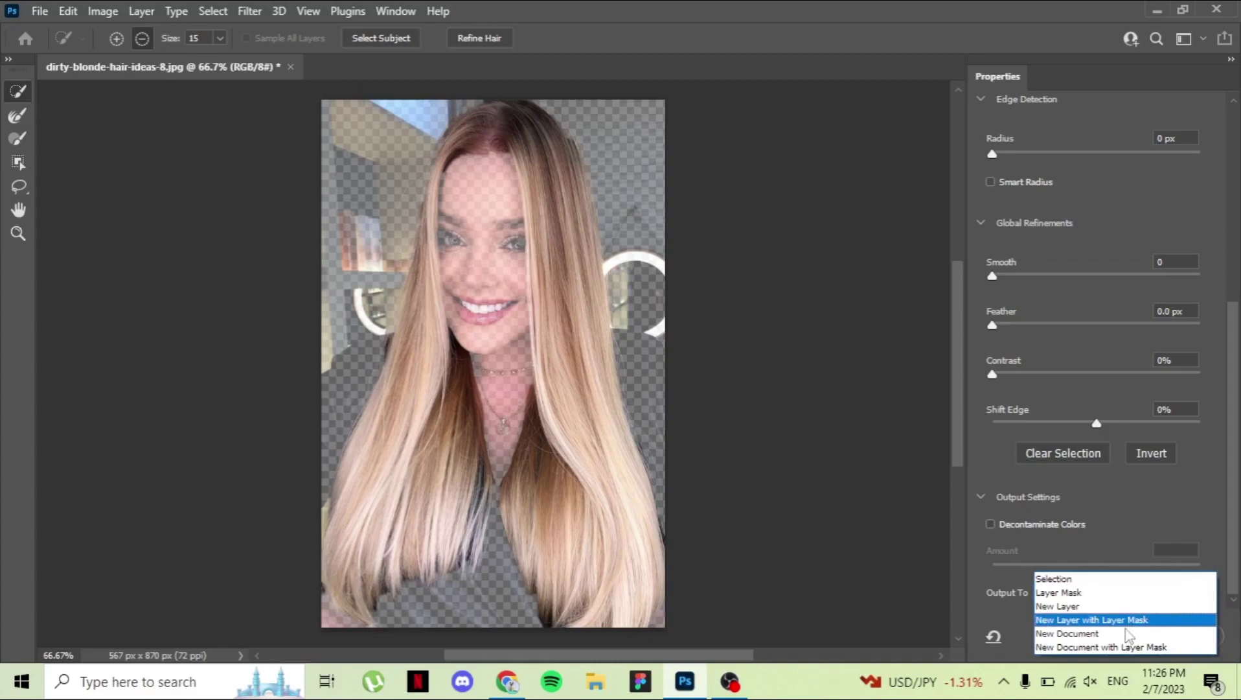
click(1083, 608)
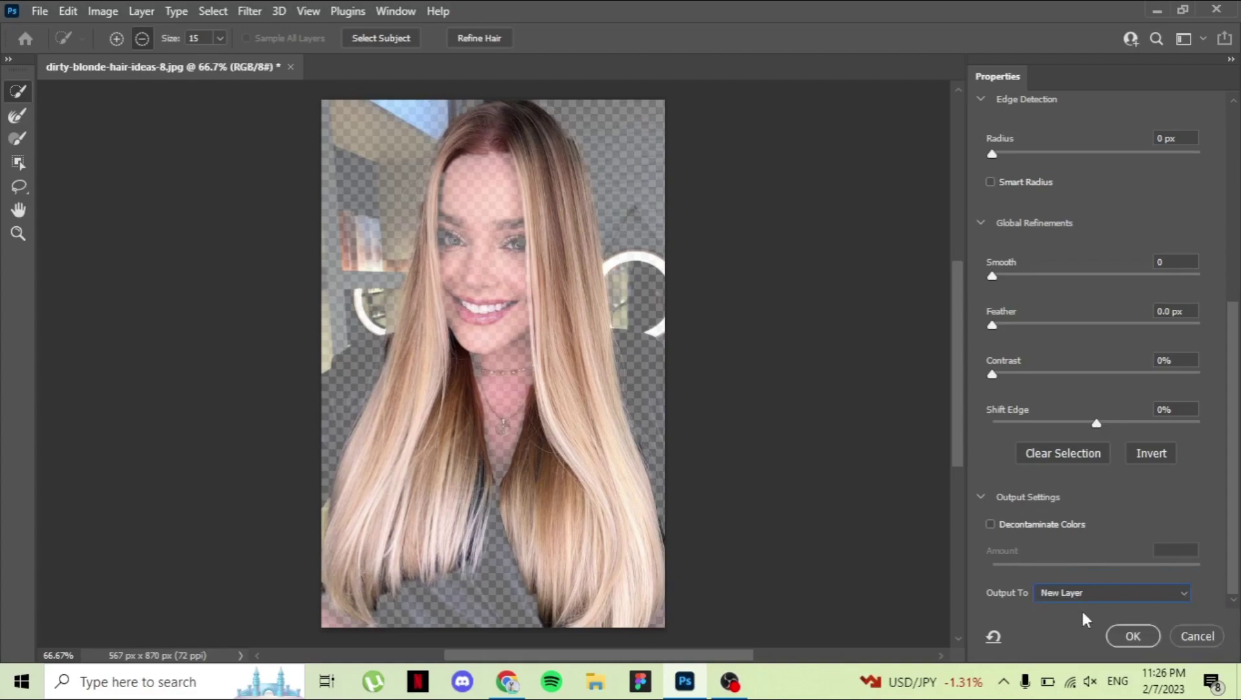
click(1130, 636)
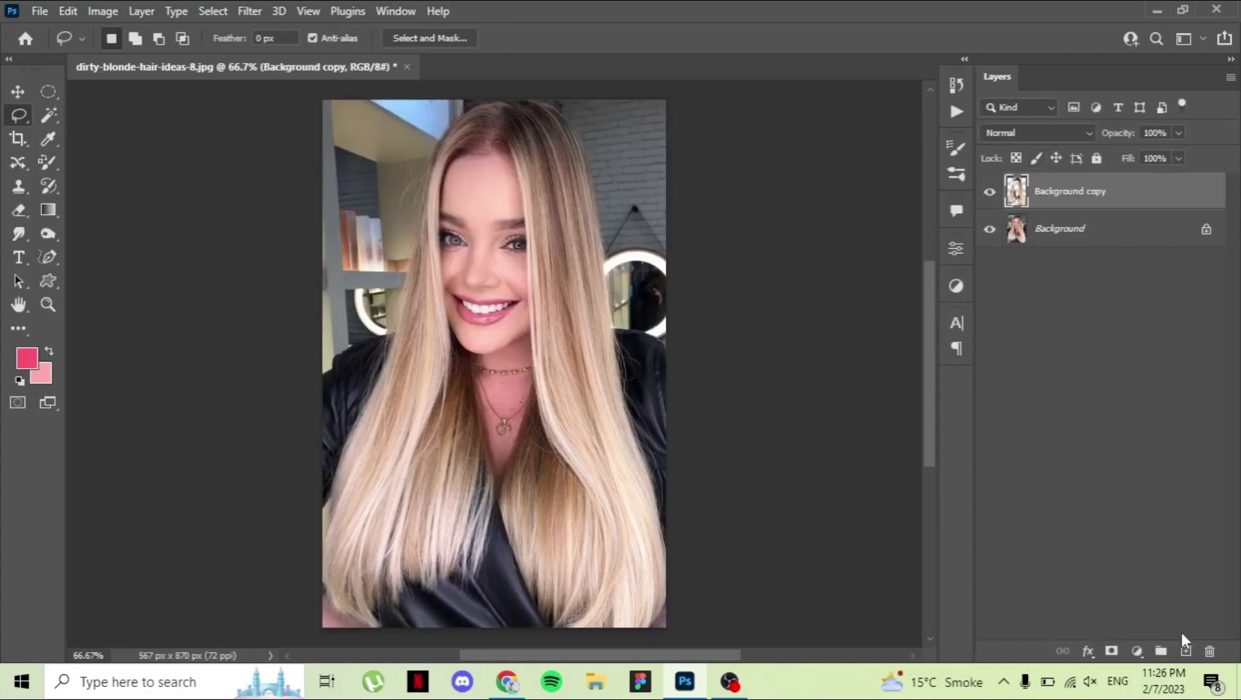
Add a new layer above the hair and fill it with a pink gradient.
click(1186, 650)
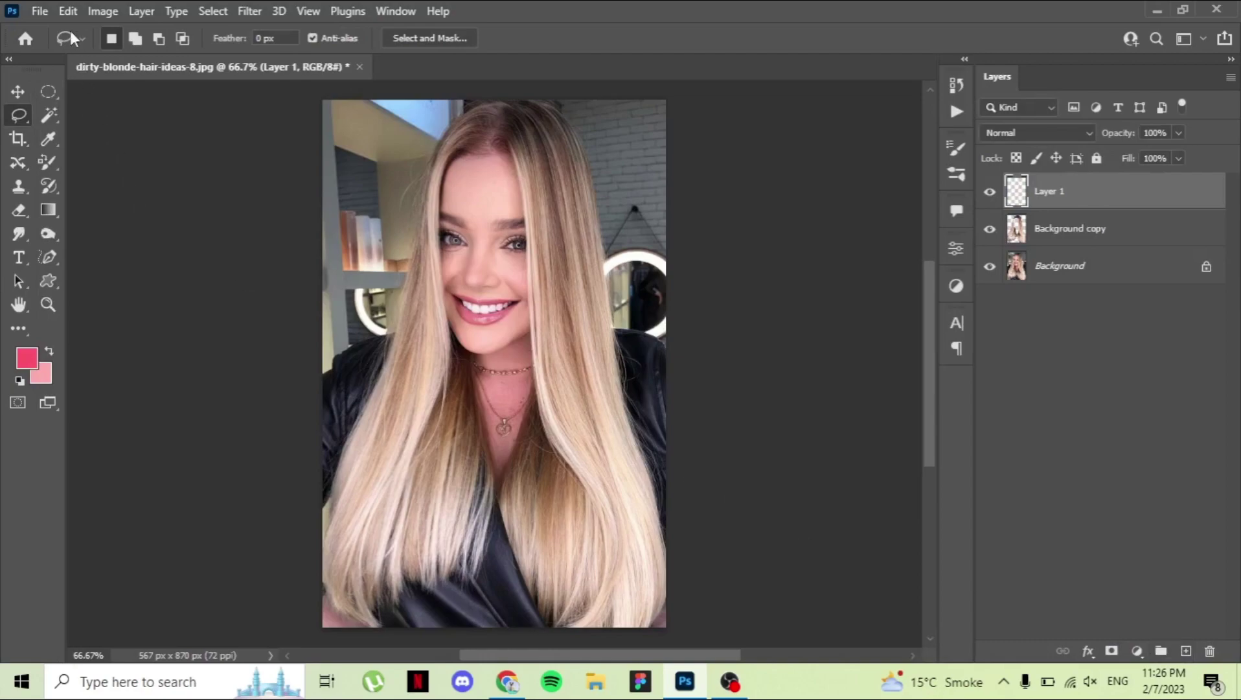
click(44, 209)
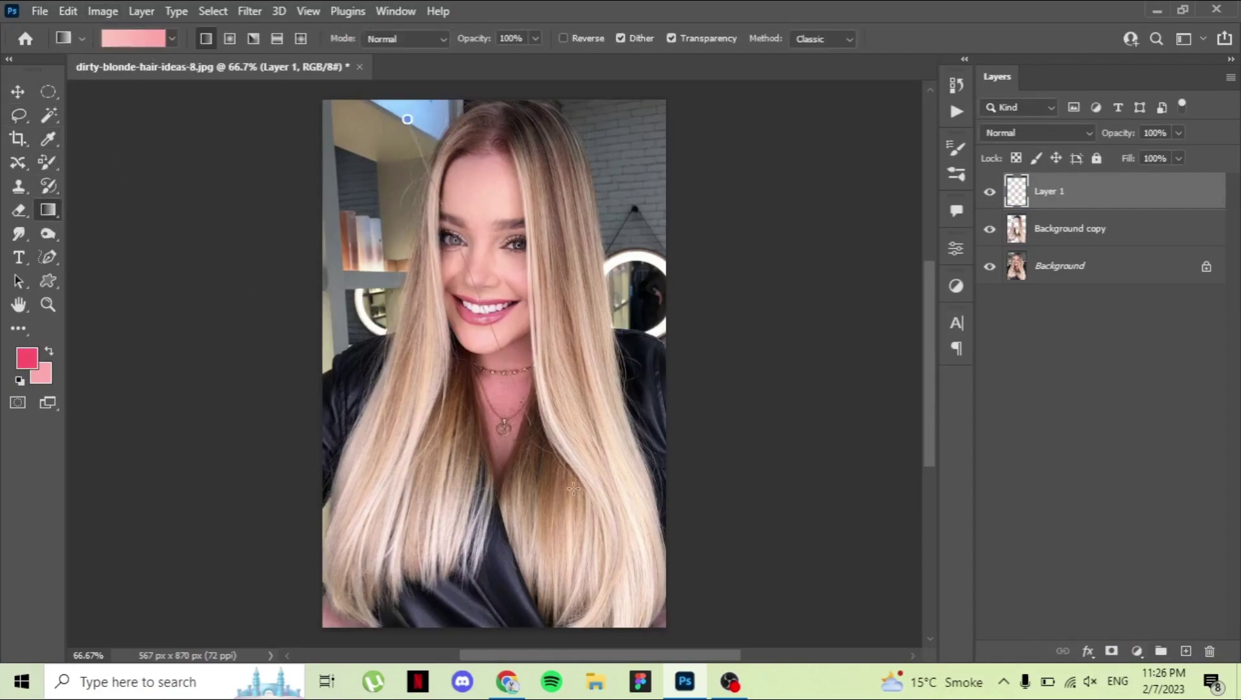
drag(413, 117, 642, 605)
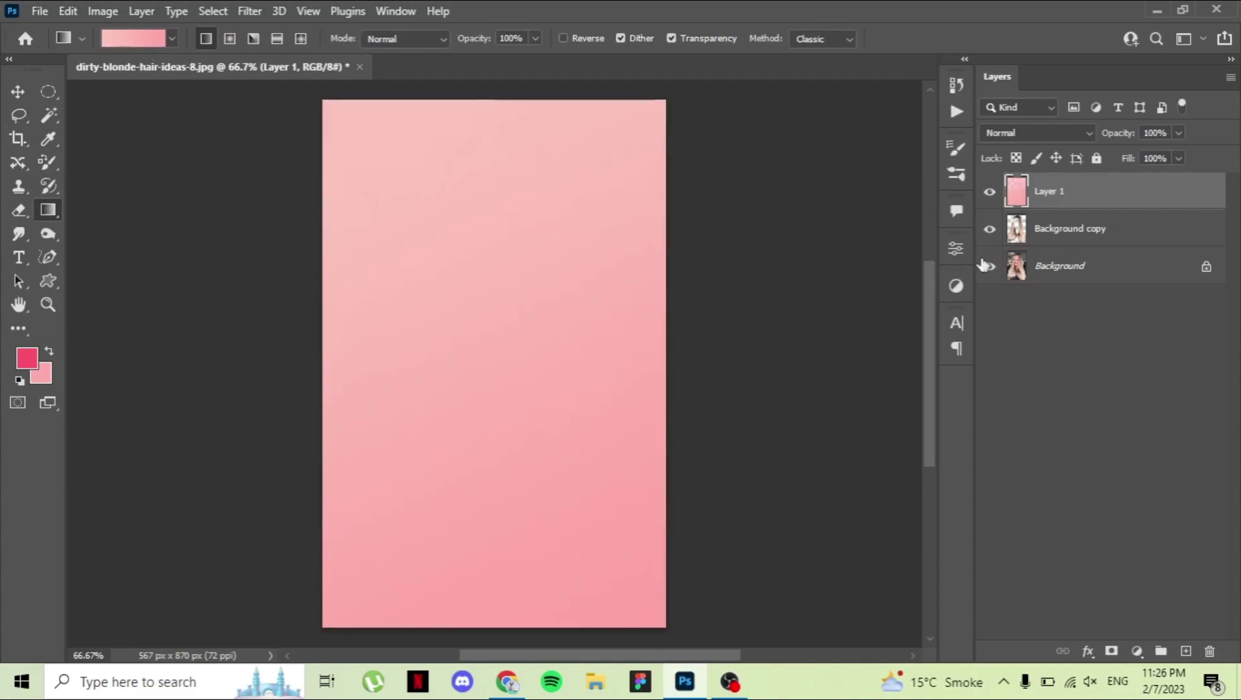
ctrl+click(1017, 230)
Clip the pink gradient layer to the hair layer and set its blend mode to Color.
right_click(1107, 192)
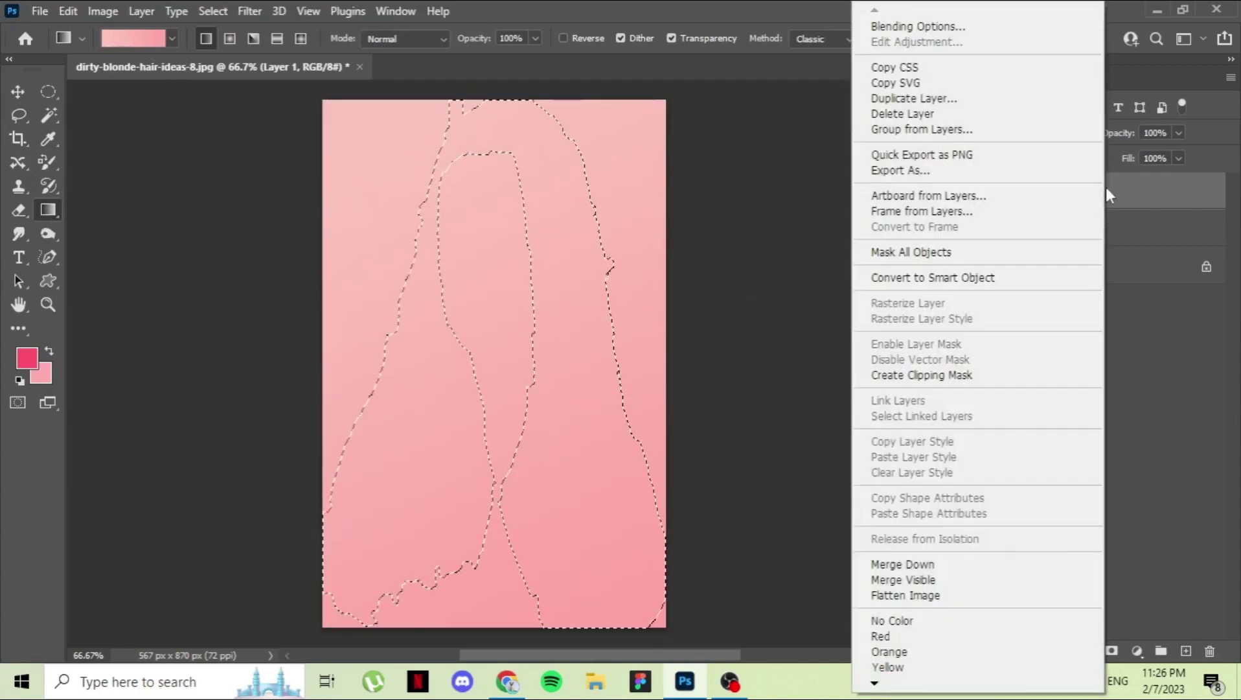
click(920, 375)
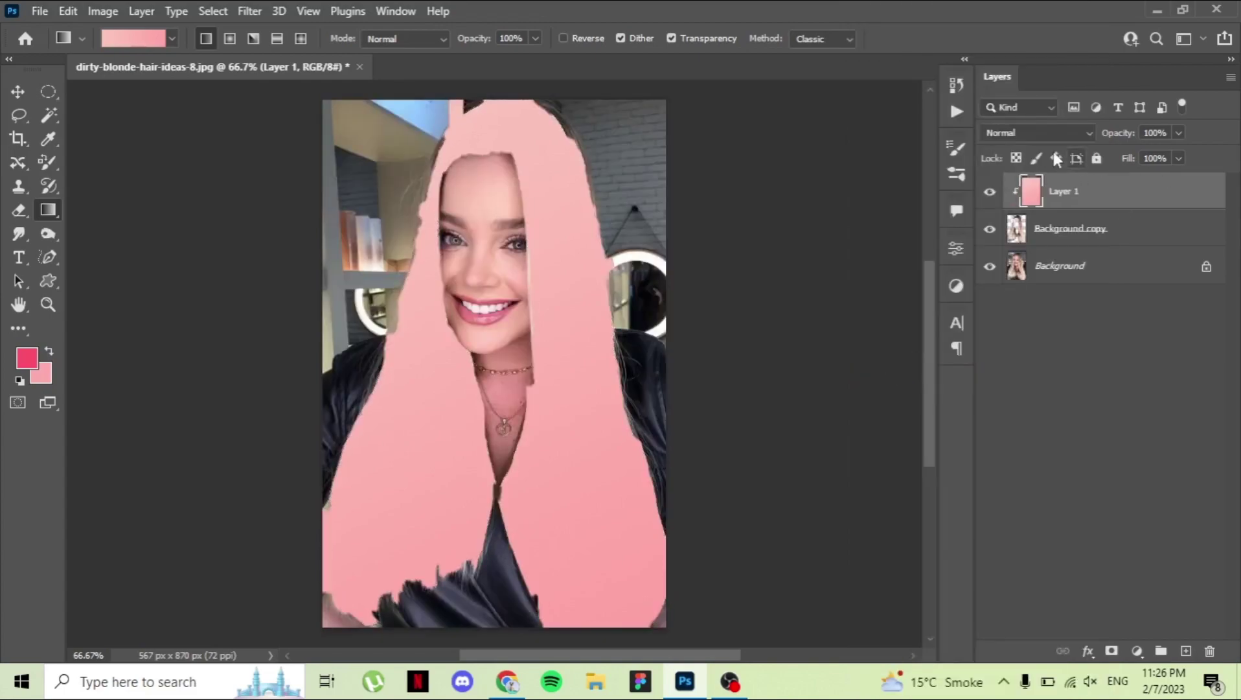
click(1053, 128)
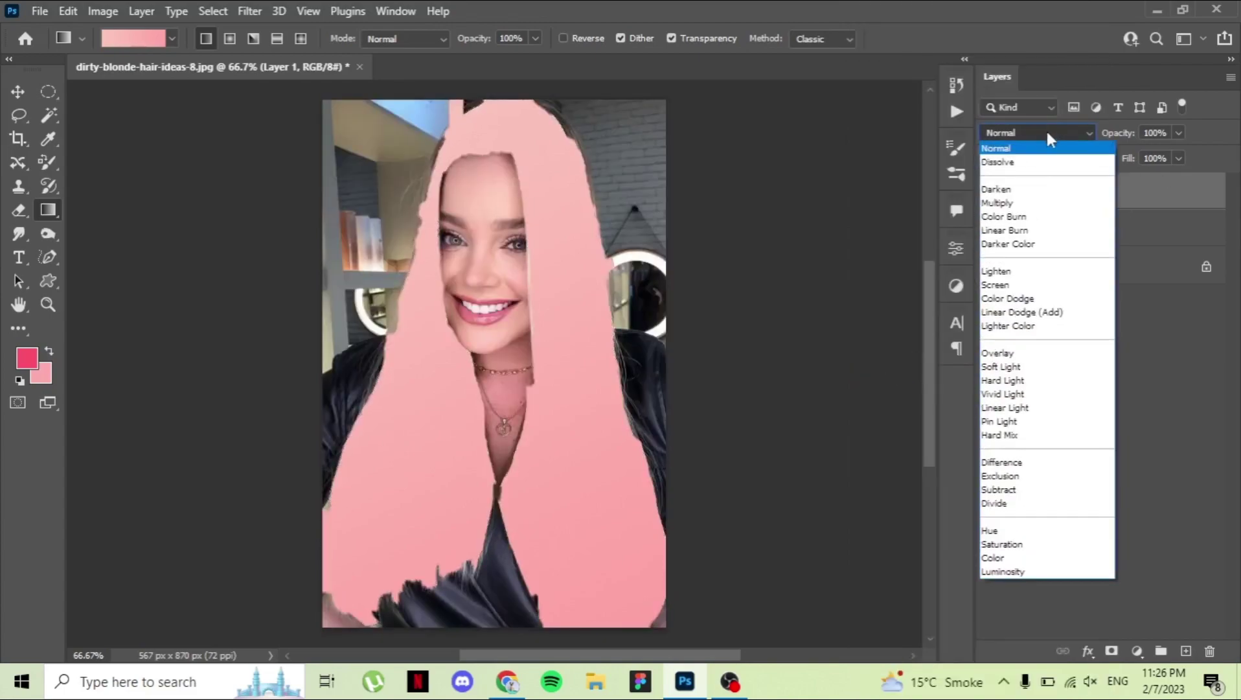
click(984, 558)
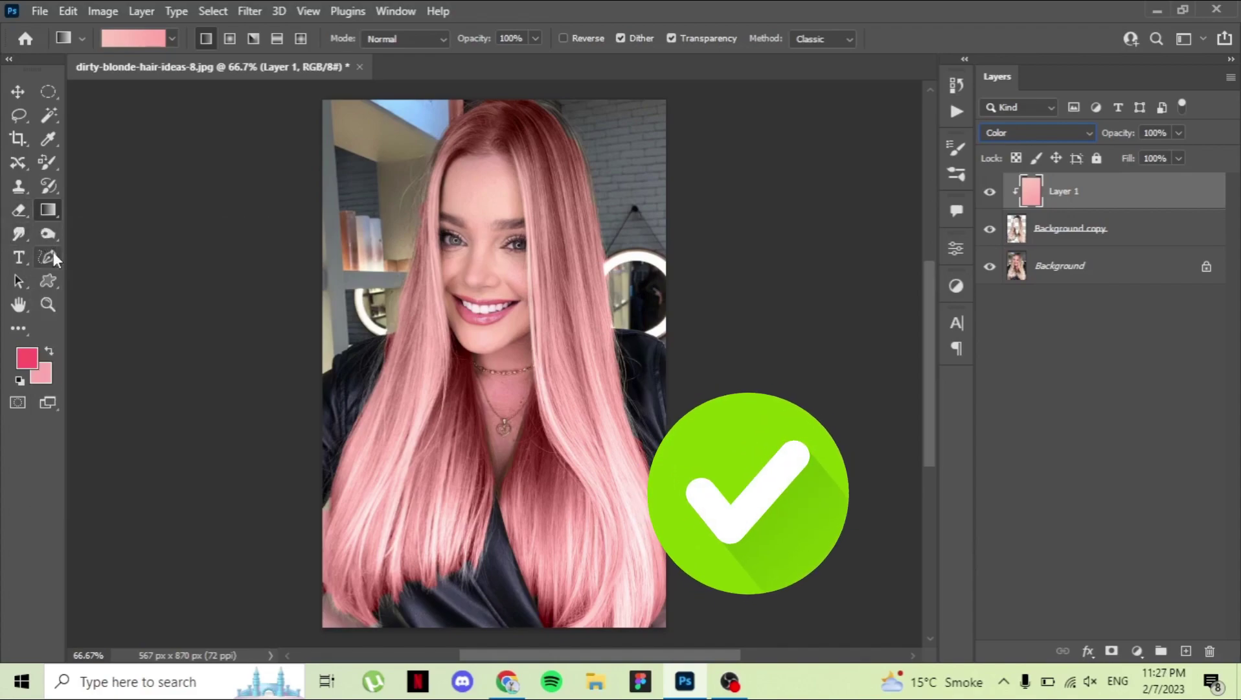
Select the Background copy hair layer and switch to the standard Eraser Tool.
click(1150, 233)
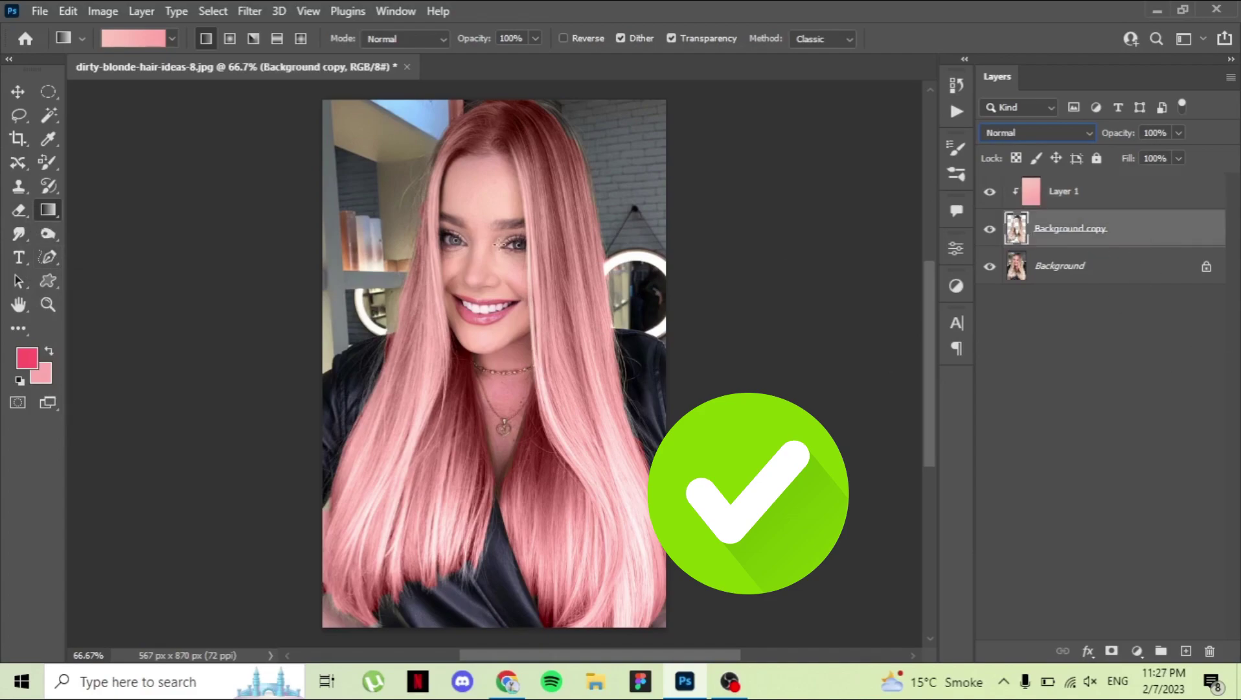
click(19, 210)
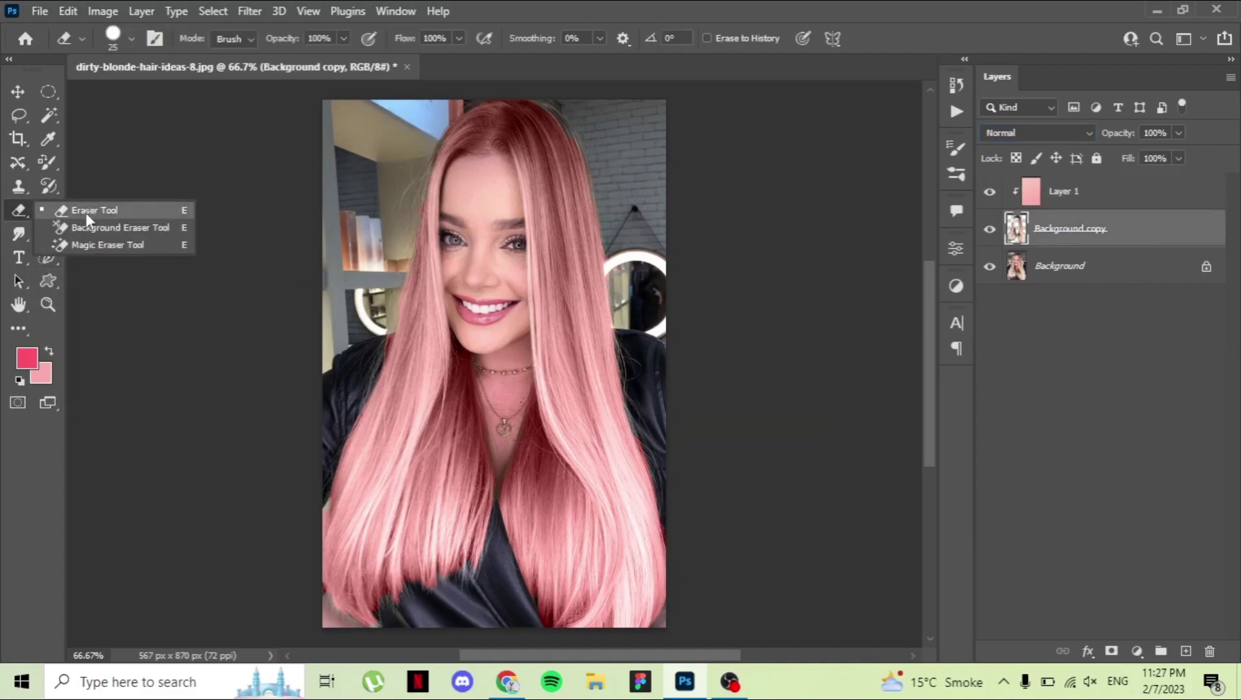
click(95, 210)
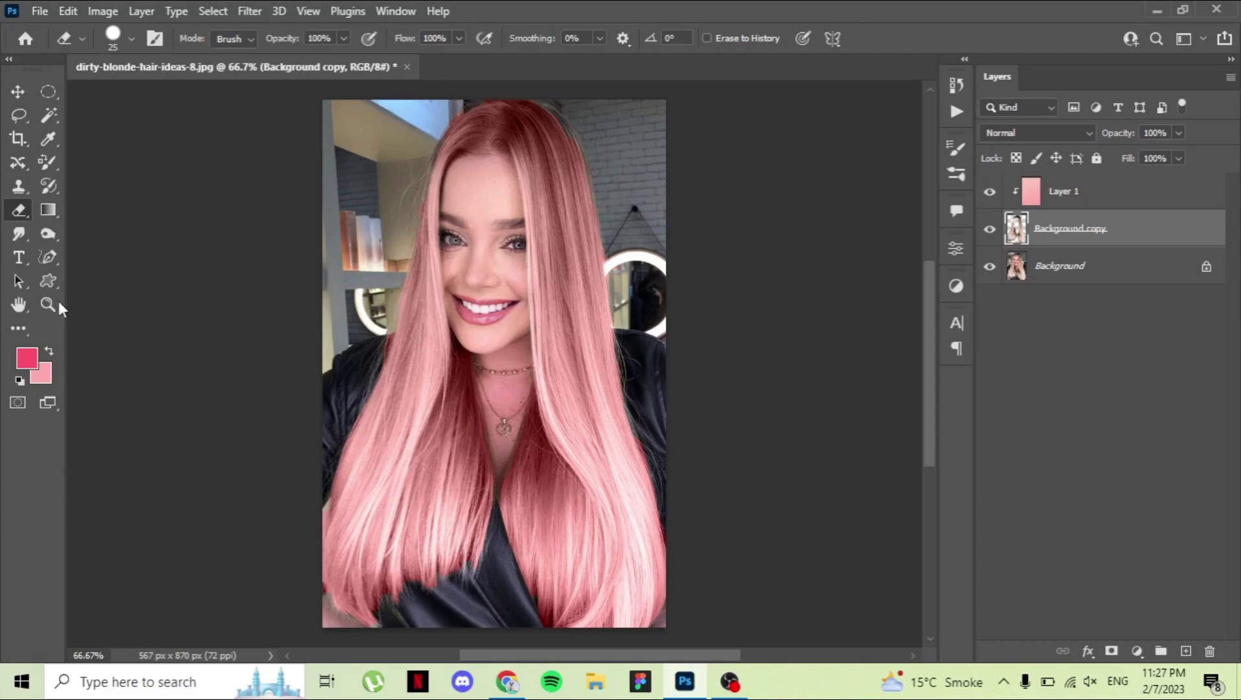
Refill Layer 1 with the peach gradient from the Pinks presets.
click(47, 210)
click(169, 37)
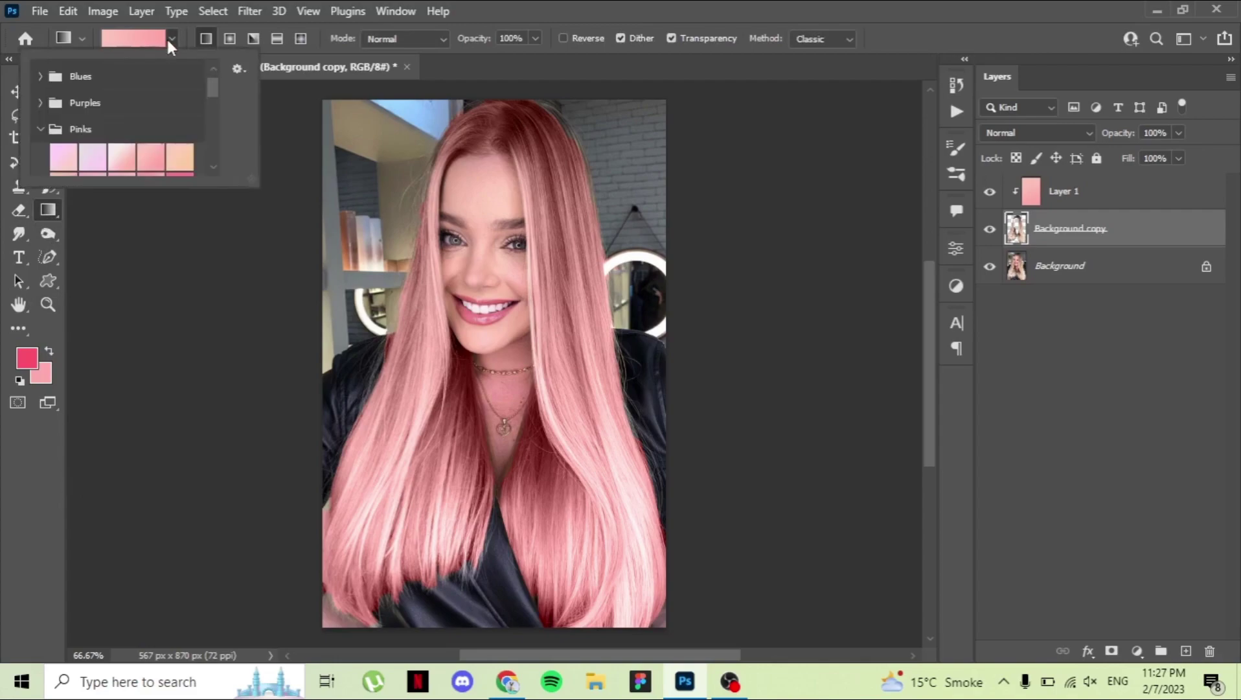
click(178, 162)
click(1110, 207)
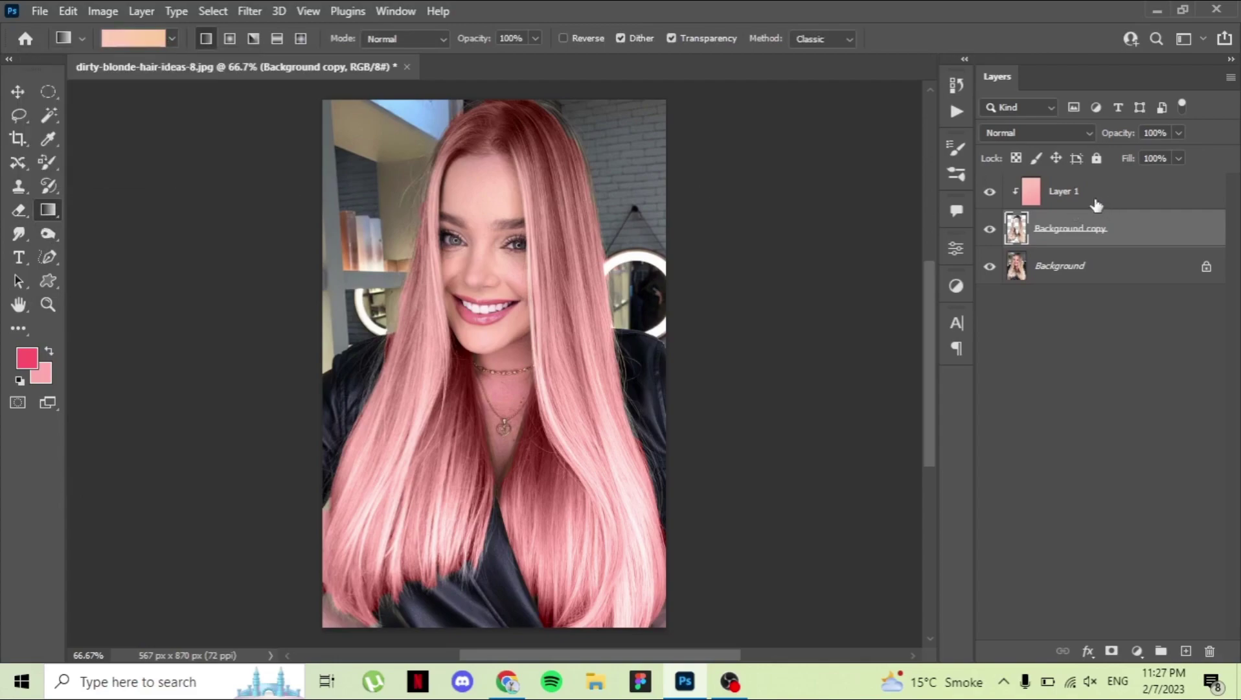
drag(588, 551, 534, 515)
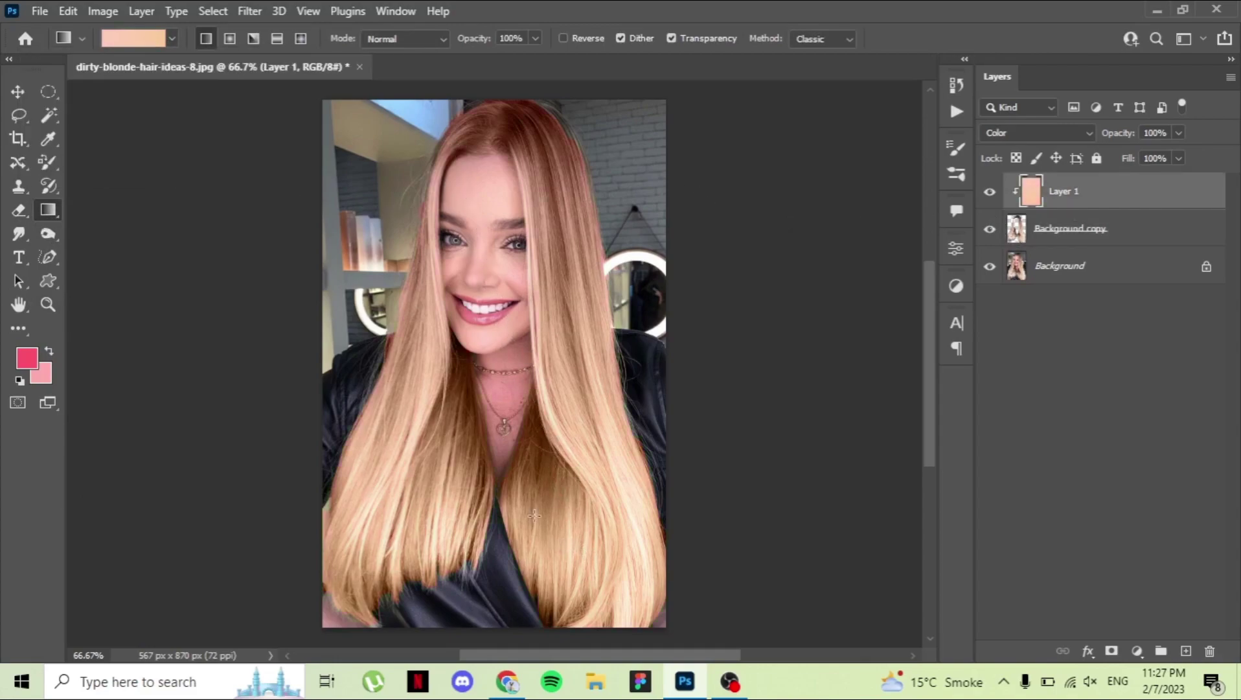
Refill Layer 1 with a pink gradient from the Pinks presets.
click(170, 37)
scroll(171, 136, down, 1)
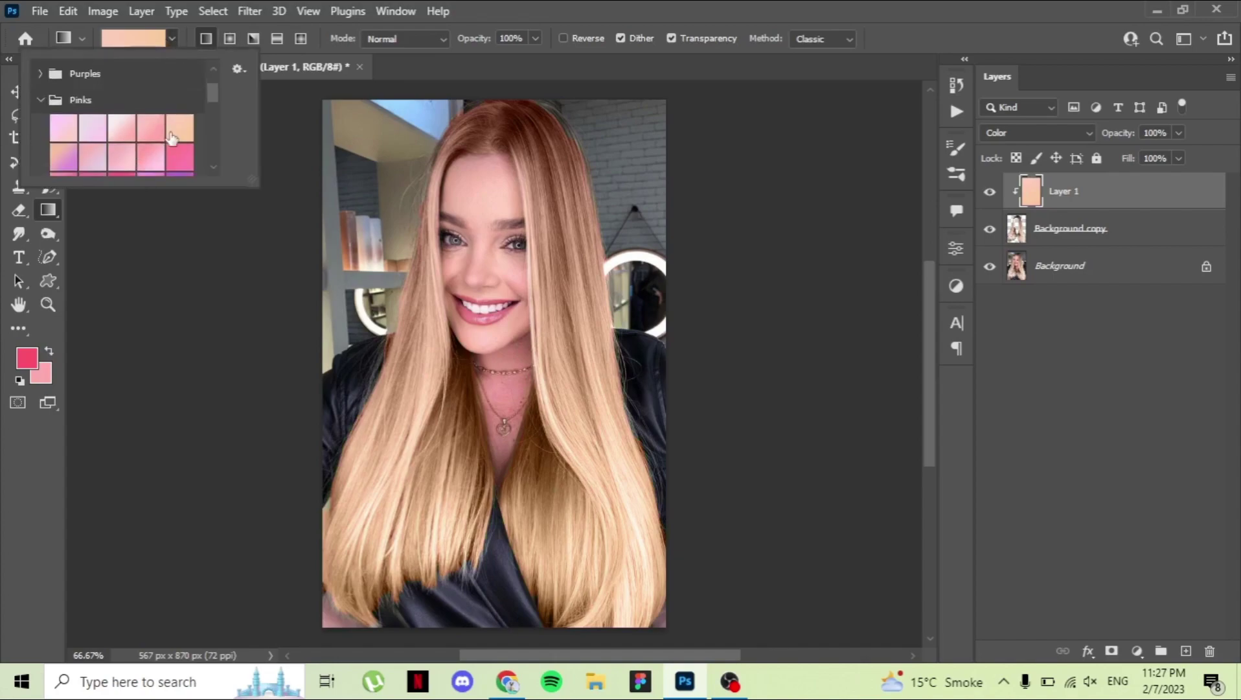
click(150, 156)
click(291, 183)
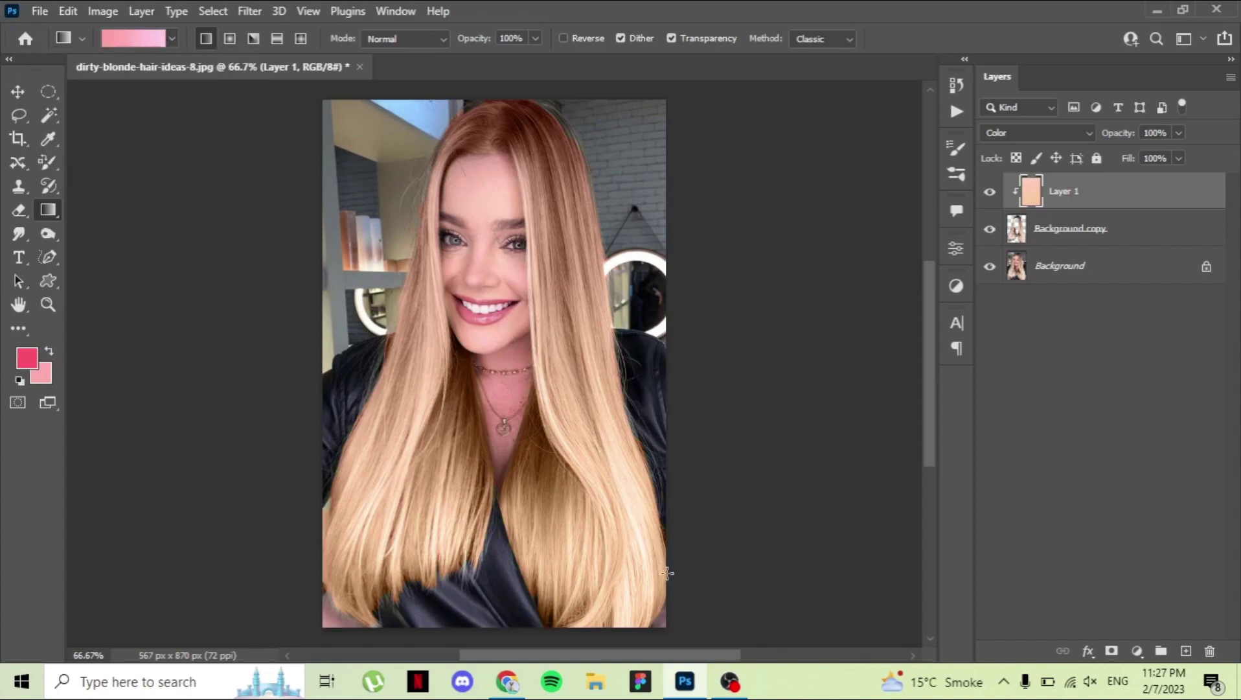
drag(669, 574, 342, 449)
Refill Layer 1 with the peach-to-purple gradient preset.
click(172, 38)
scroll(97, 126, down, 1)
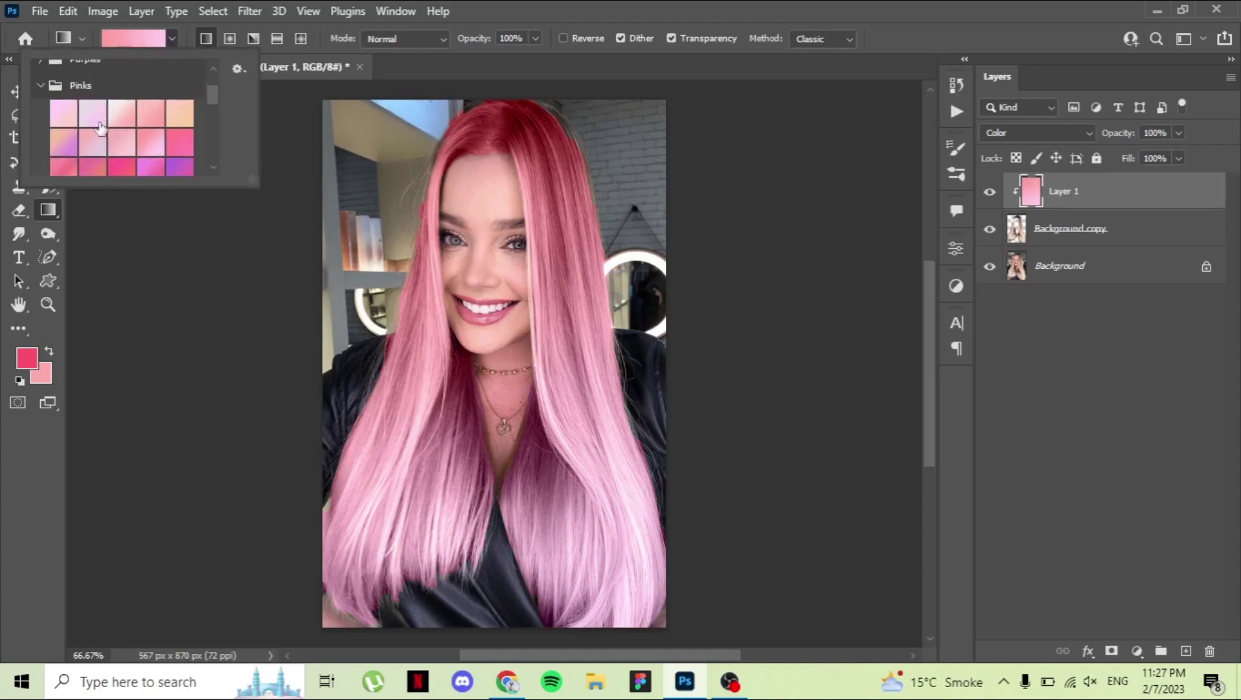
click(63, 141)
click(485, 131)
drag(494, 157, 602, 512)
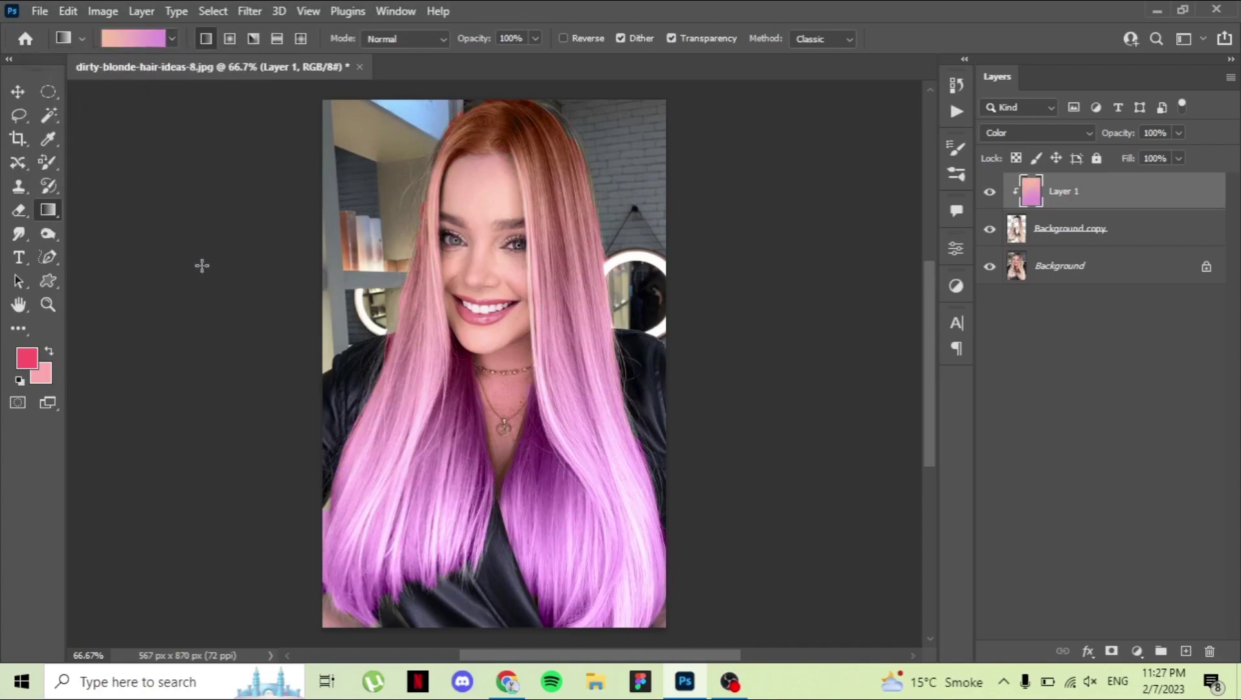
Apply the blue-to-magenta pink gradient down the hair.
click(172, 38)
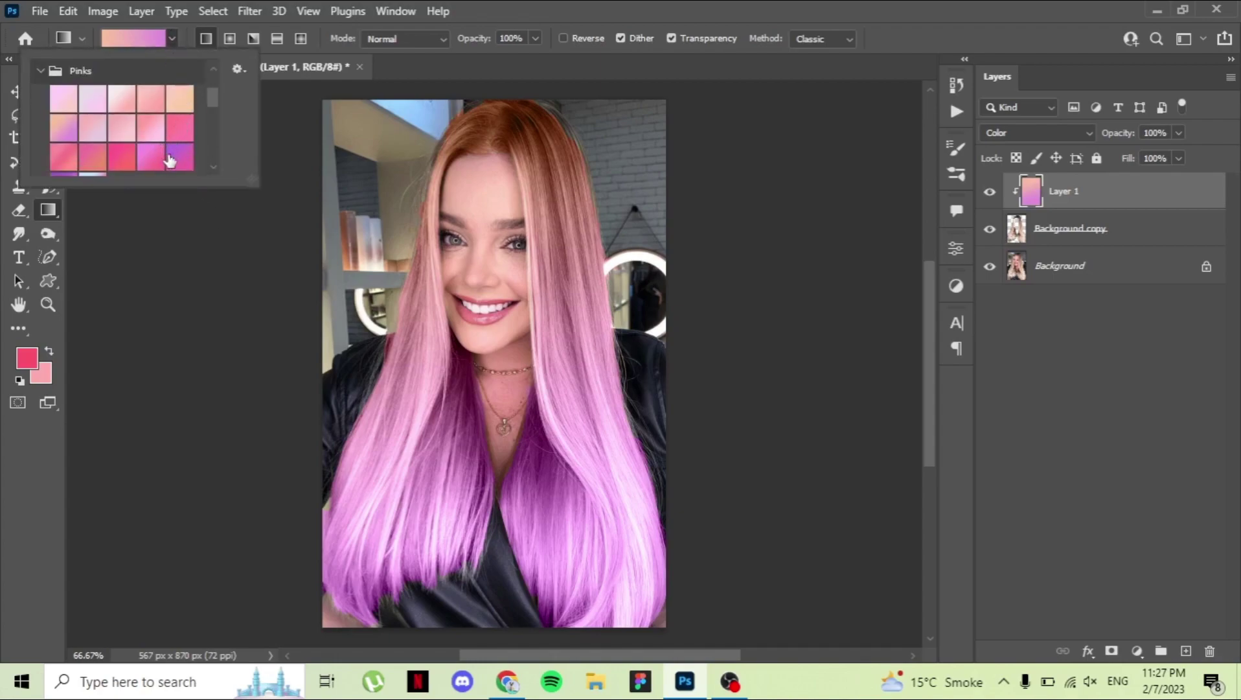
scroll(101, 162, down, 1)
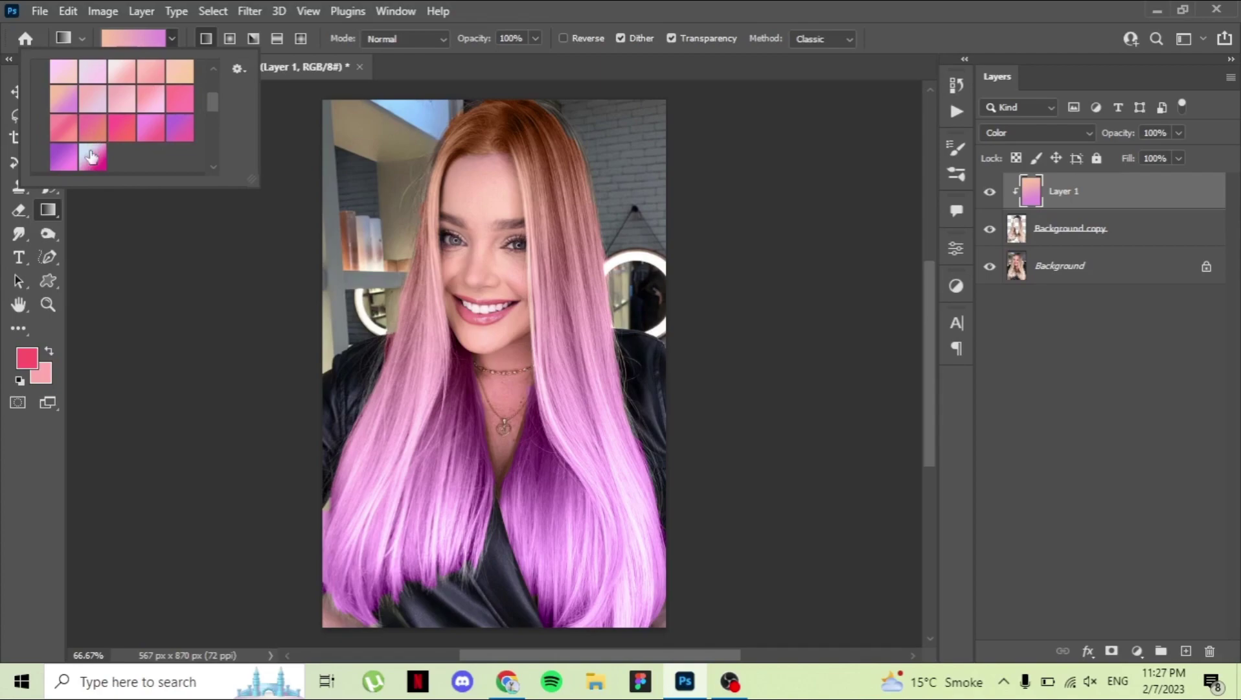
click(91, 156)
click(457, 129)
drag(457, 130, 627, 571)
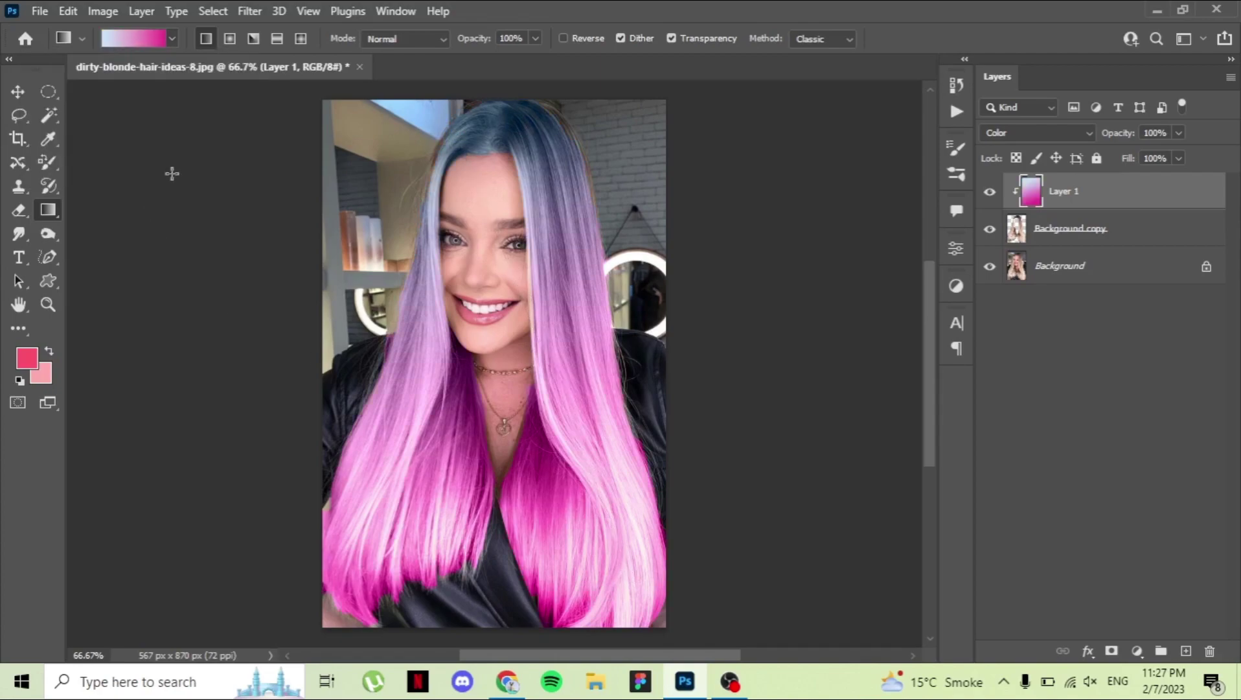
Open and dismiss the Pink_17 Gradient Editor, then apply a pink-red gradient down the hair.
click(131, 41)
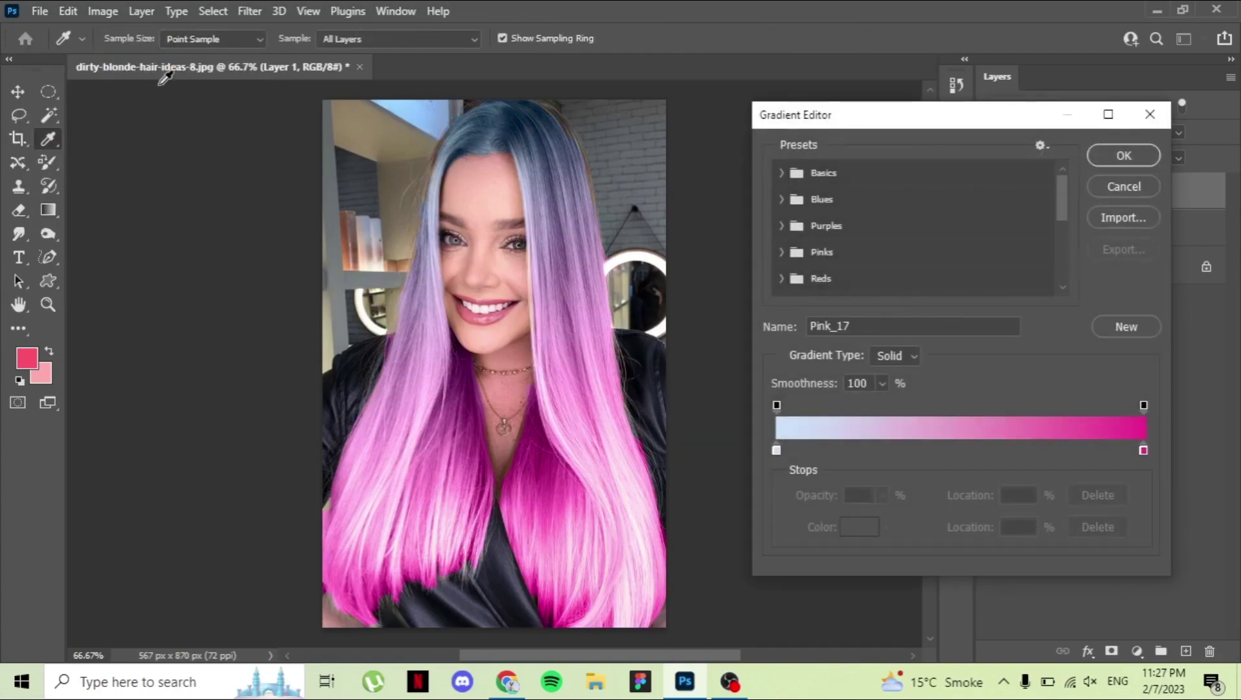
click(1124, 187)
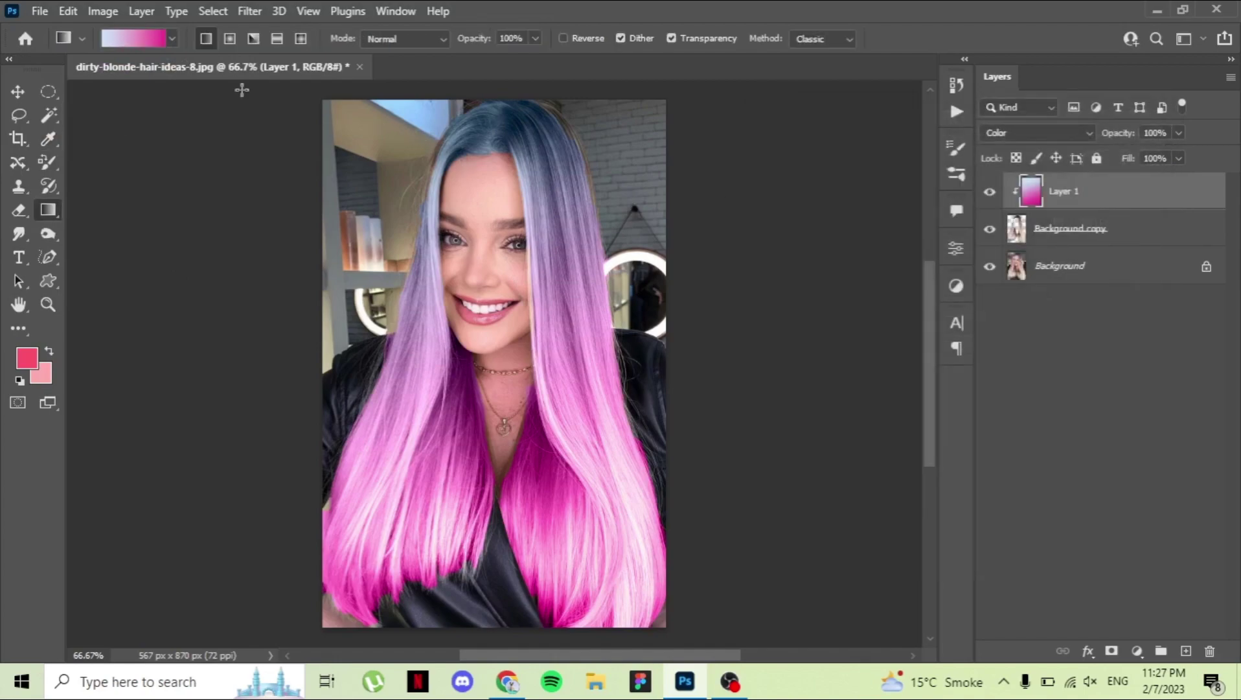
click(172, 40)
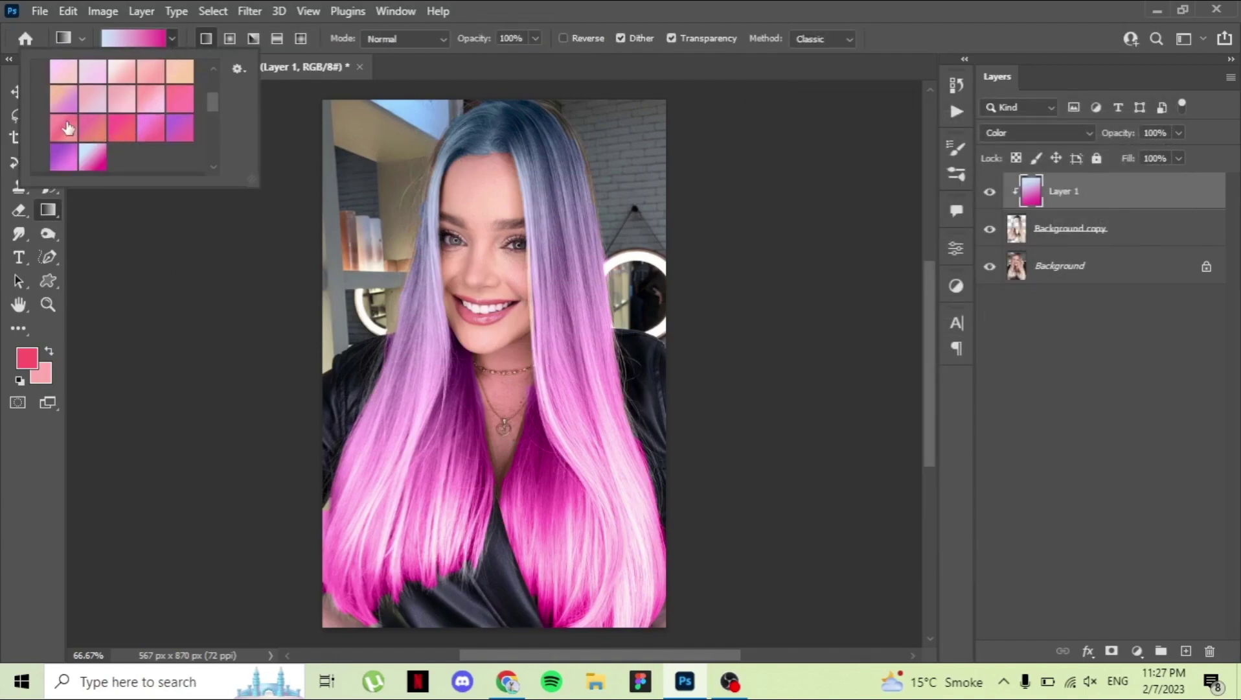
click(64, 128)
click(497, 129)
drag(497, 129, 616, 493)
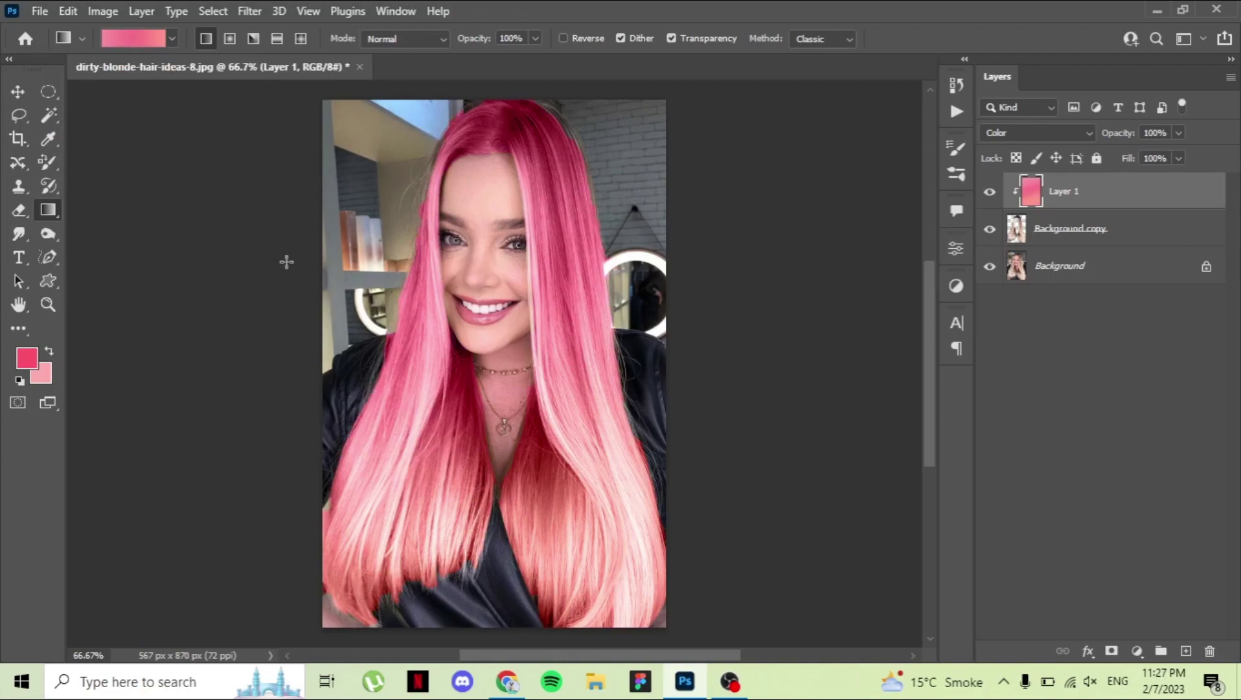
Expand the Grays gradient presets and choose a light gray preset.
click(173, 39)
scroll(166, 125, down, 2)
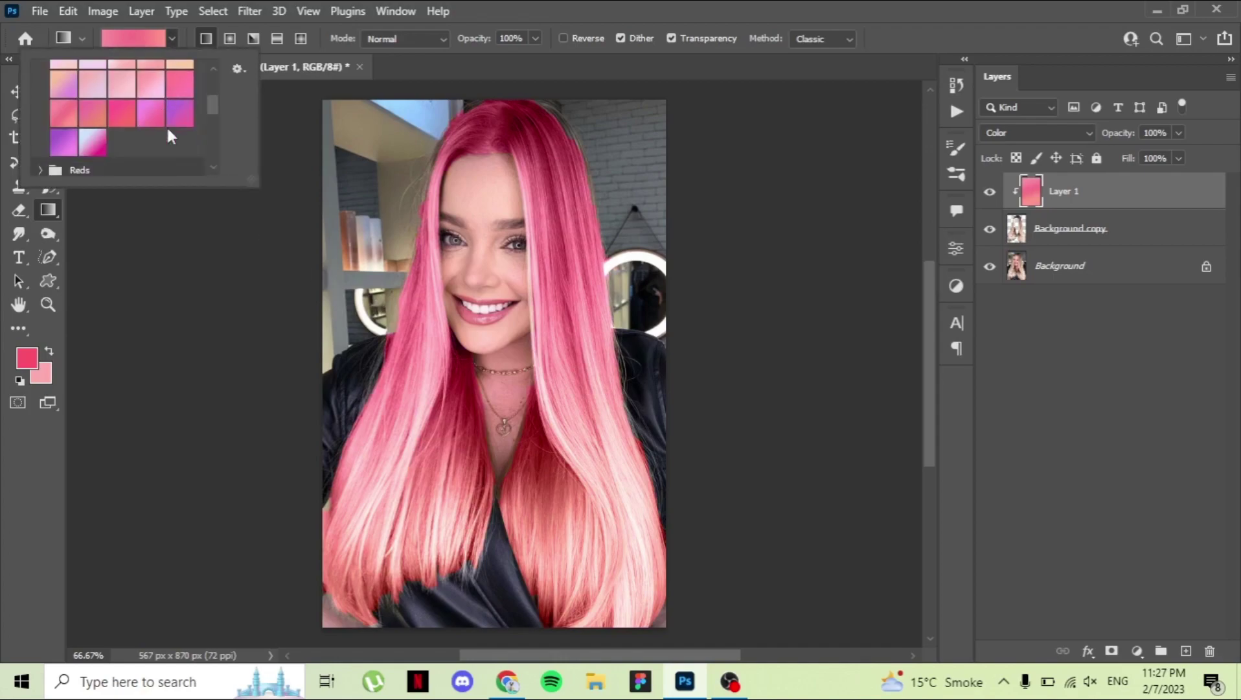
drag(209, 108, 206, 141)
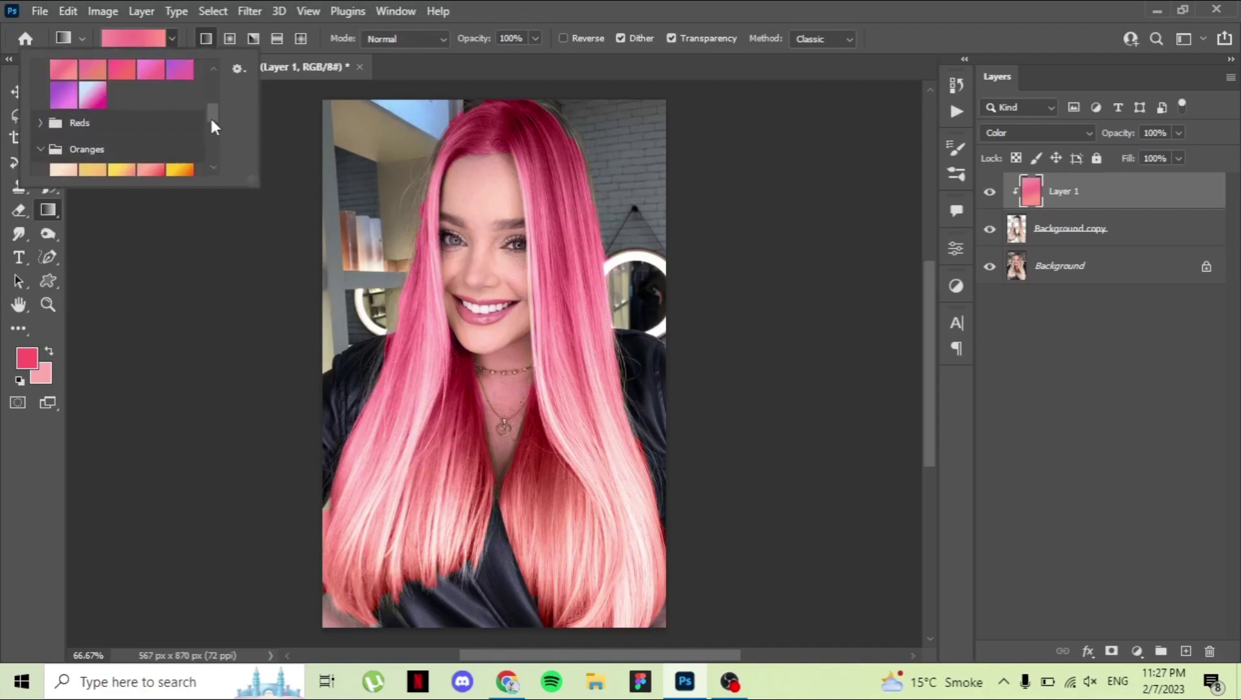
scroll(207, 149, down, 2)
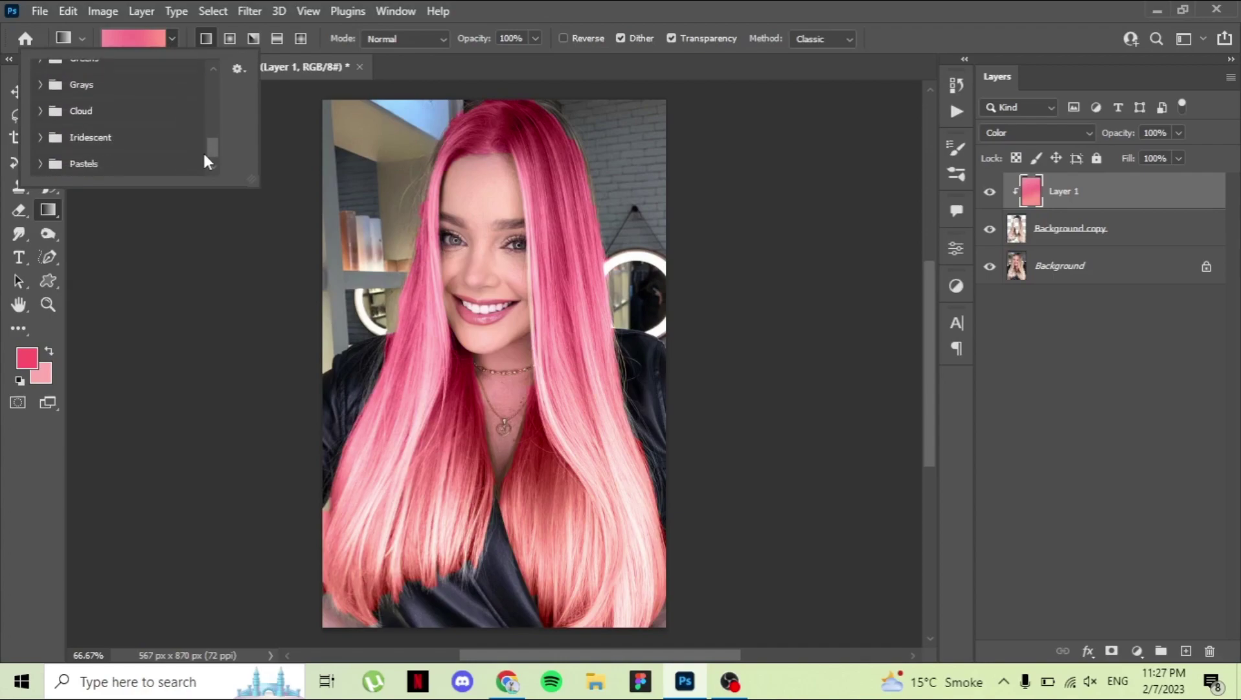
click(42, 76)
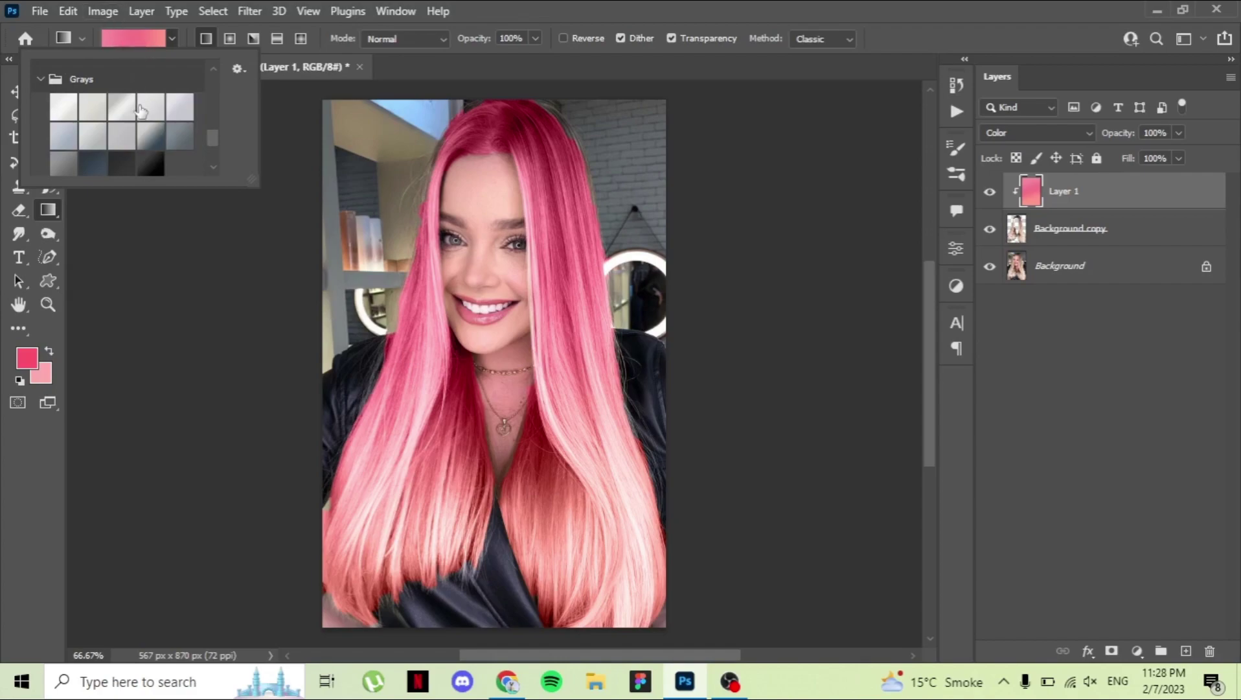
click(150, 136)
click(457, 135)
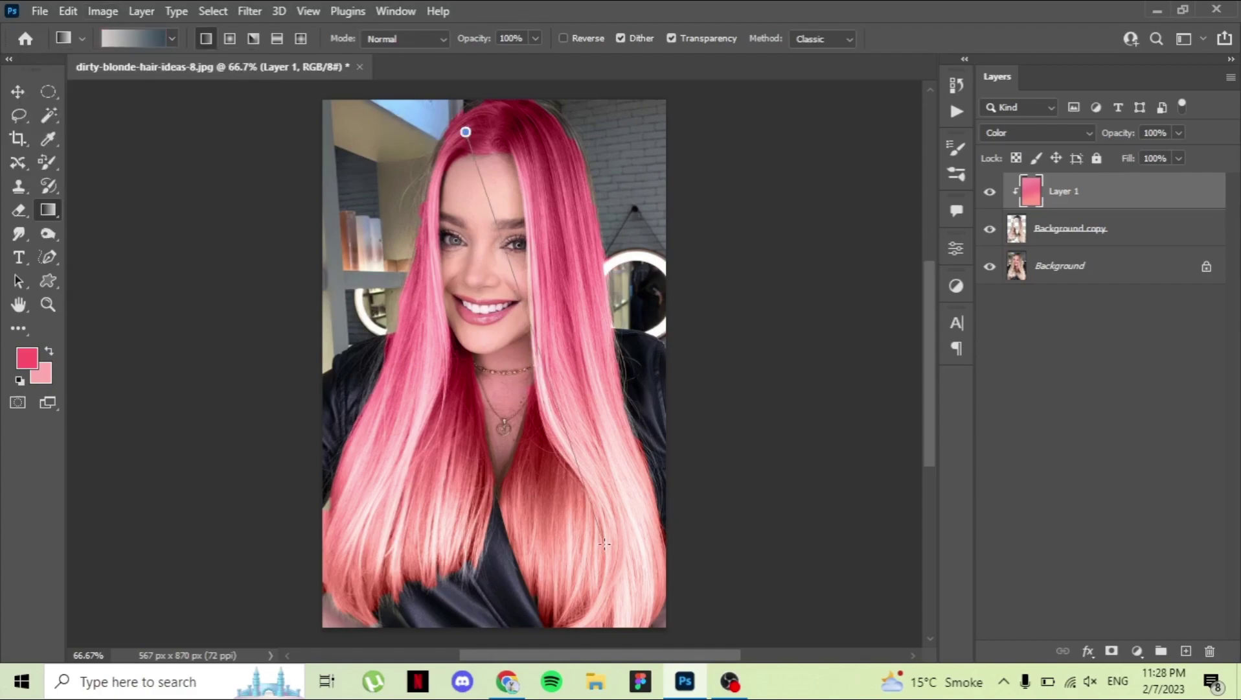
Apply the light gray gradient to the hair, then a darker gray preset.
drag(466, 133, 533, 473)
click(157, 34)
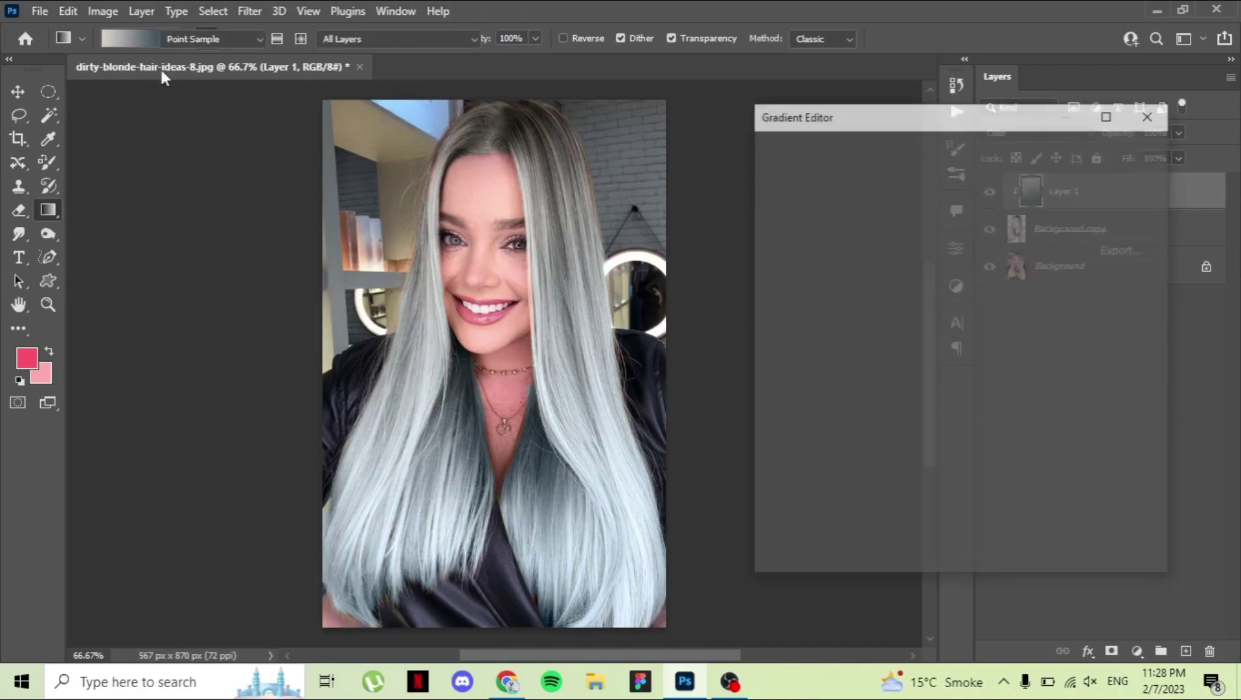
click(1106, 192)
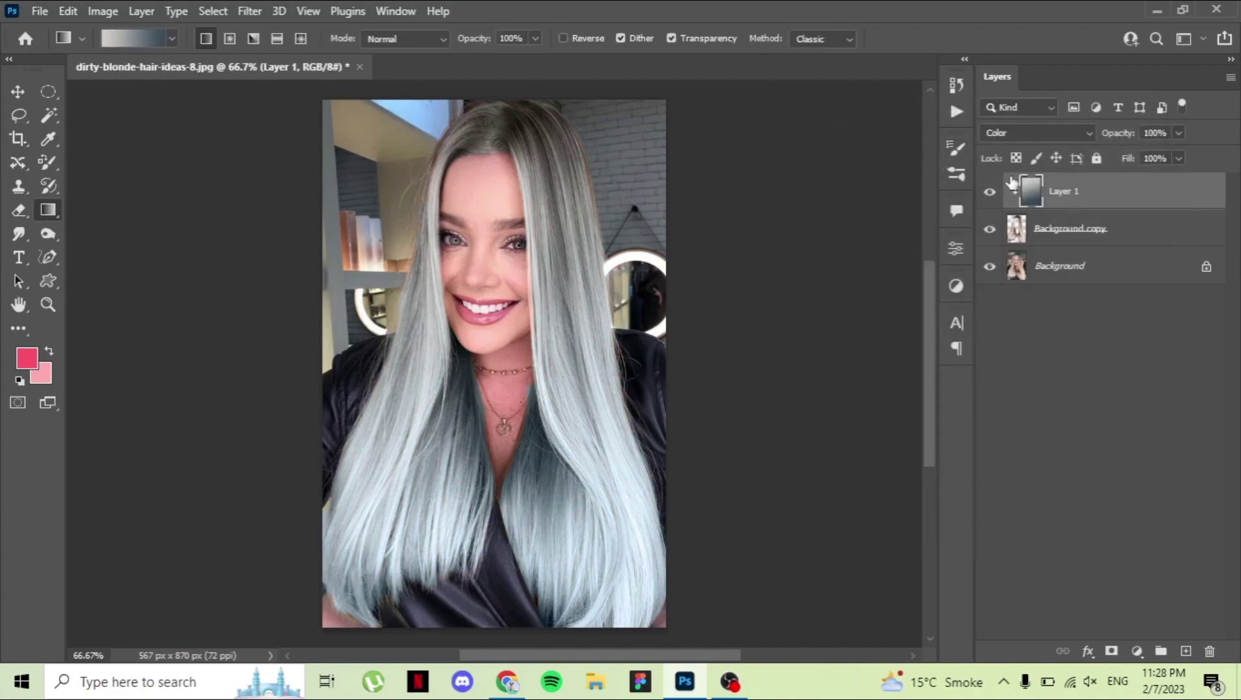
click(172, 39)
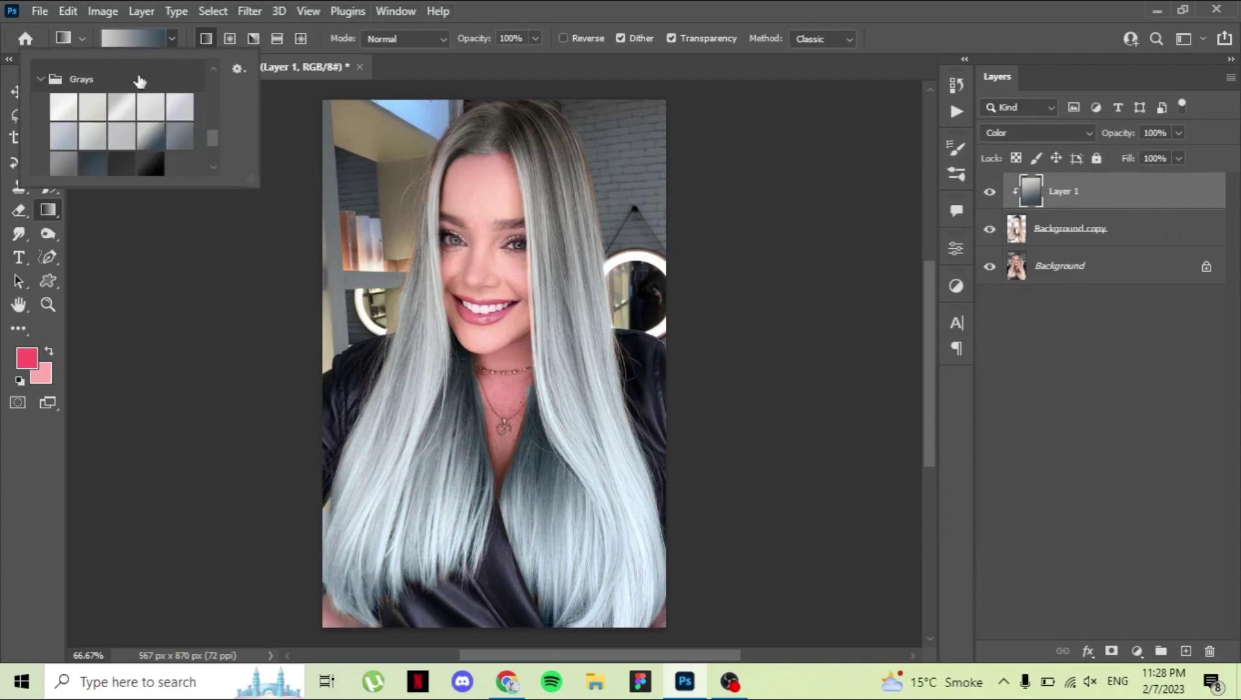
click(104, 167)
click(504, 159)
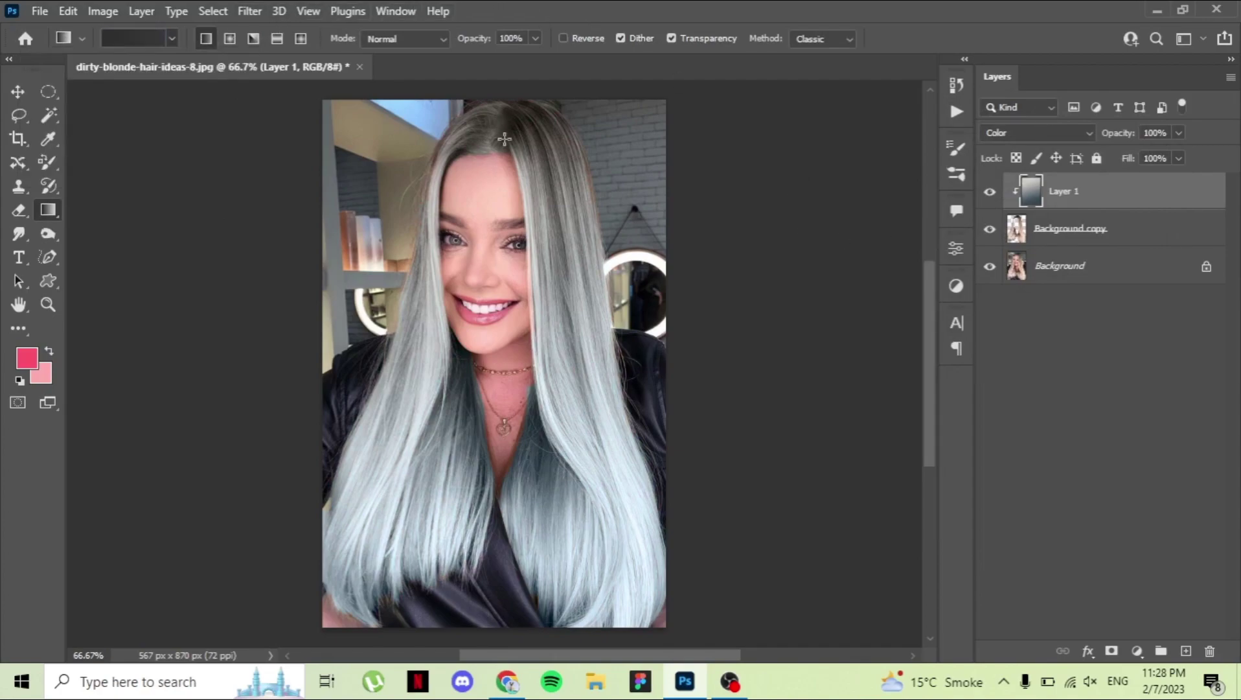
drag(503, 123, 597, 526)
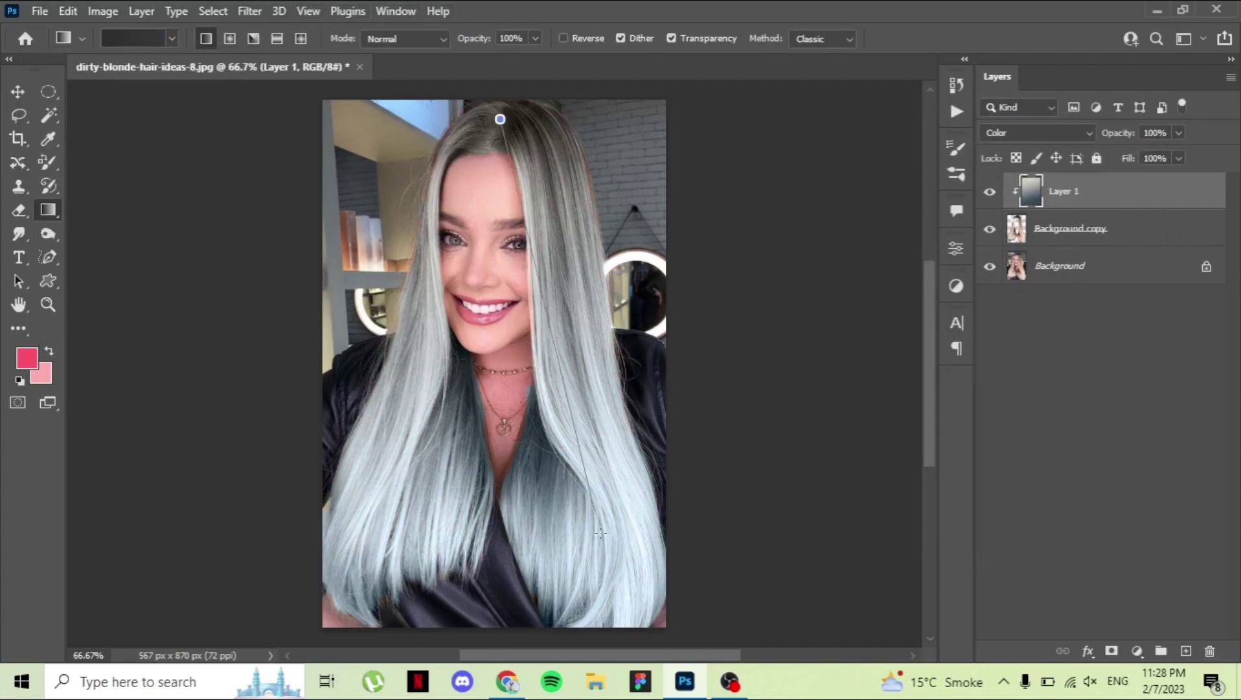
Browse the Cloud gradient presets and apply a pale pink gradient down the hair.
click(171, 38)
click(41, 78)
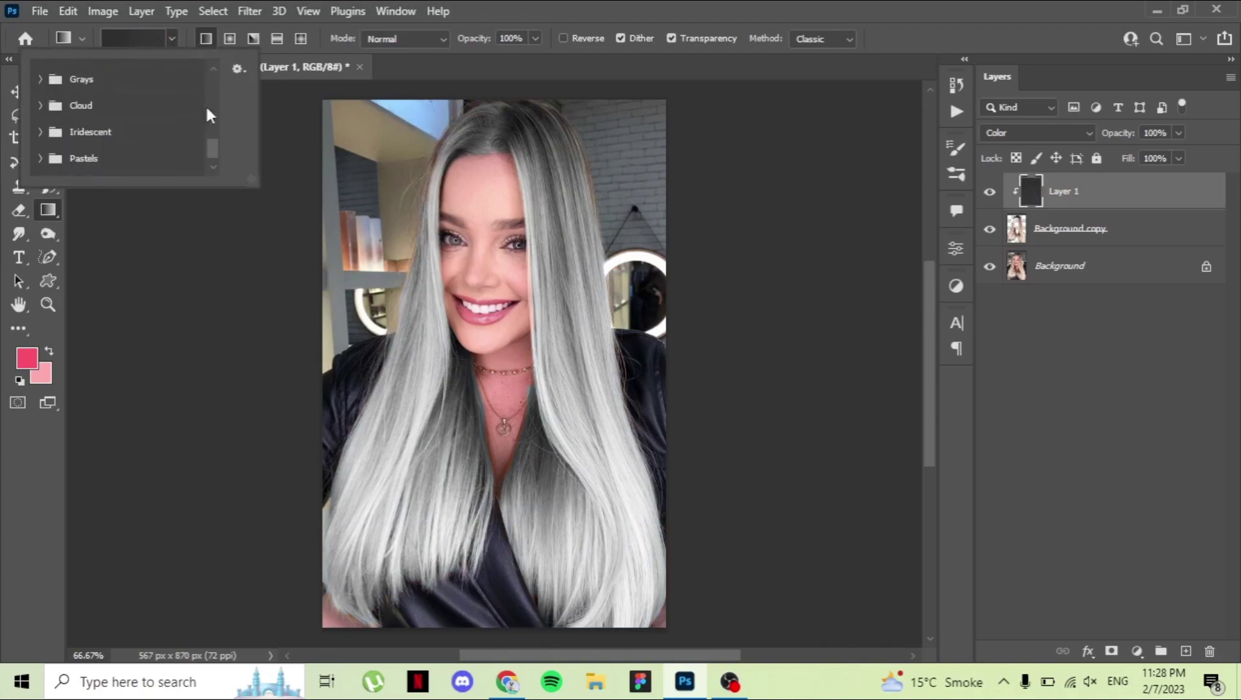
drag(213, 157, 211, 146)
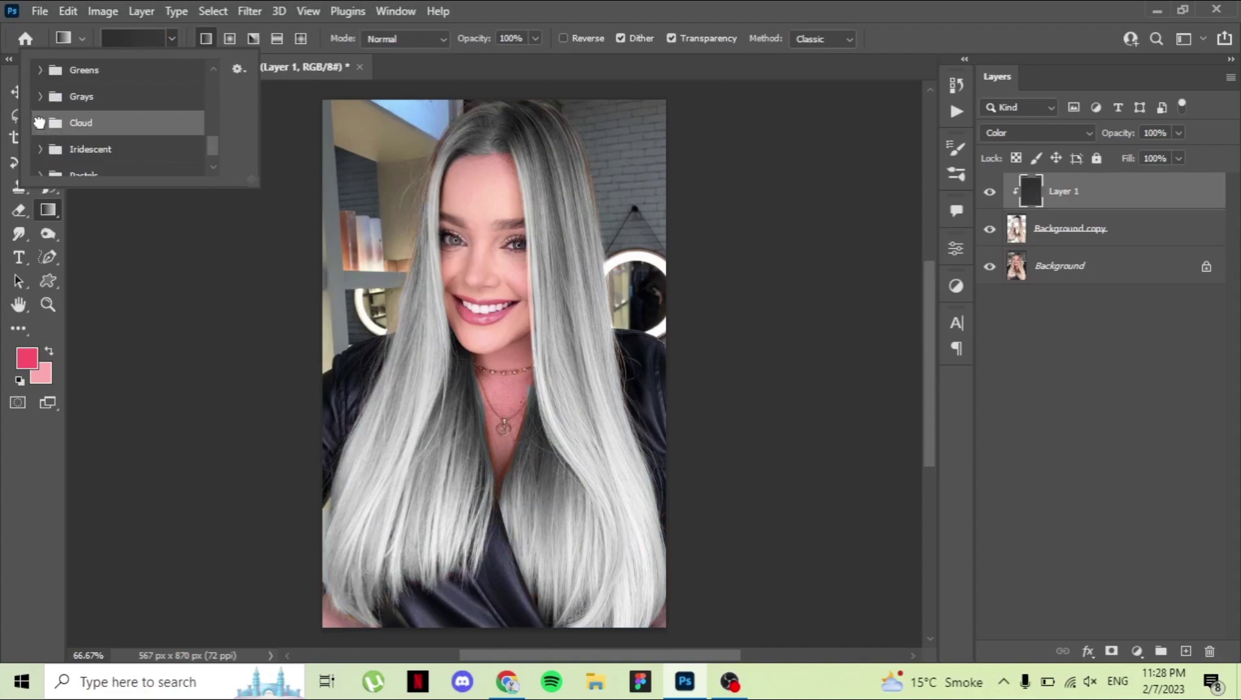
click(40, 123)
click(40, 123)
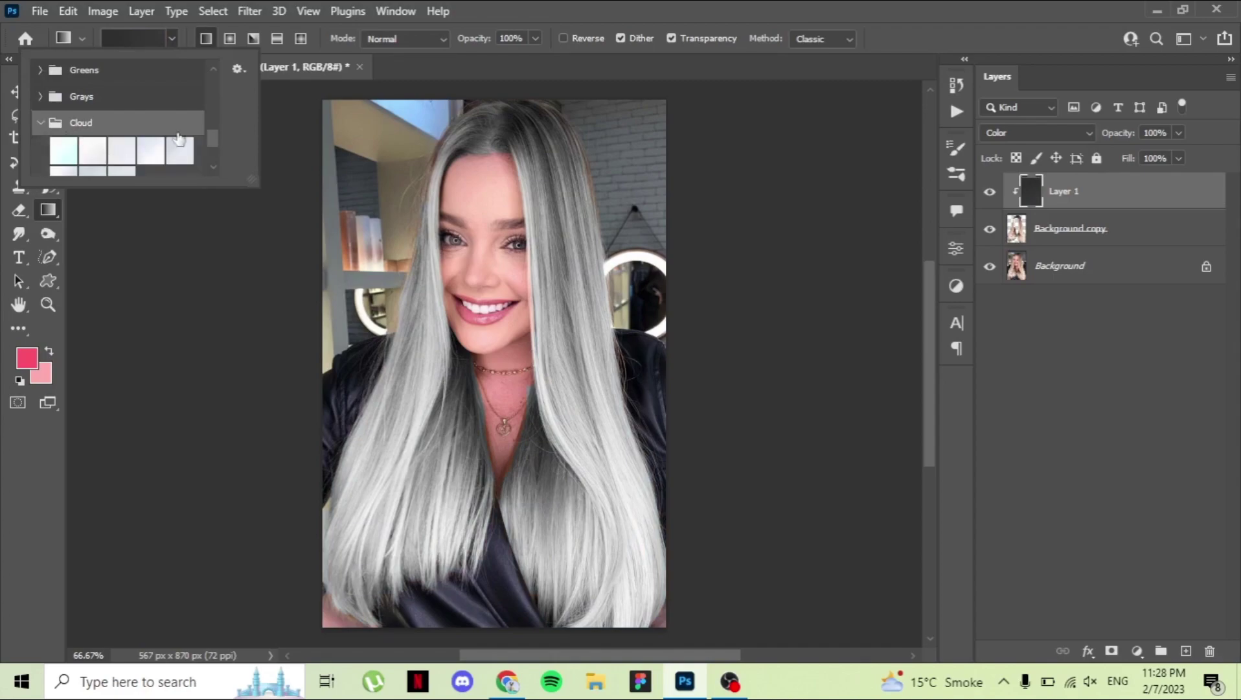
drag(213, 144, 213, 99)
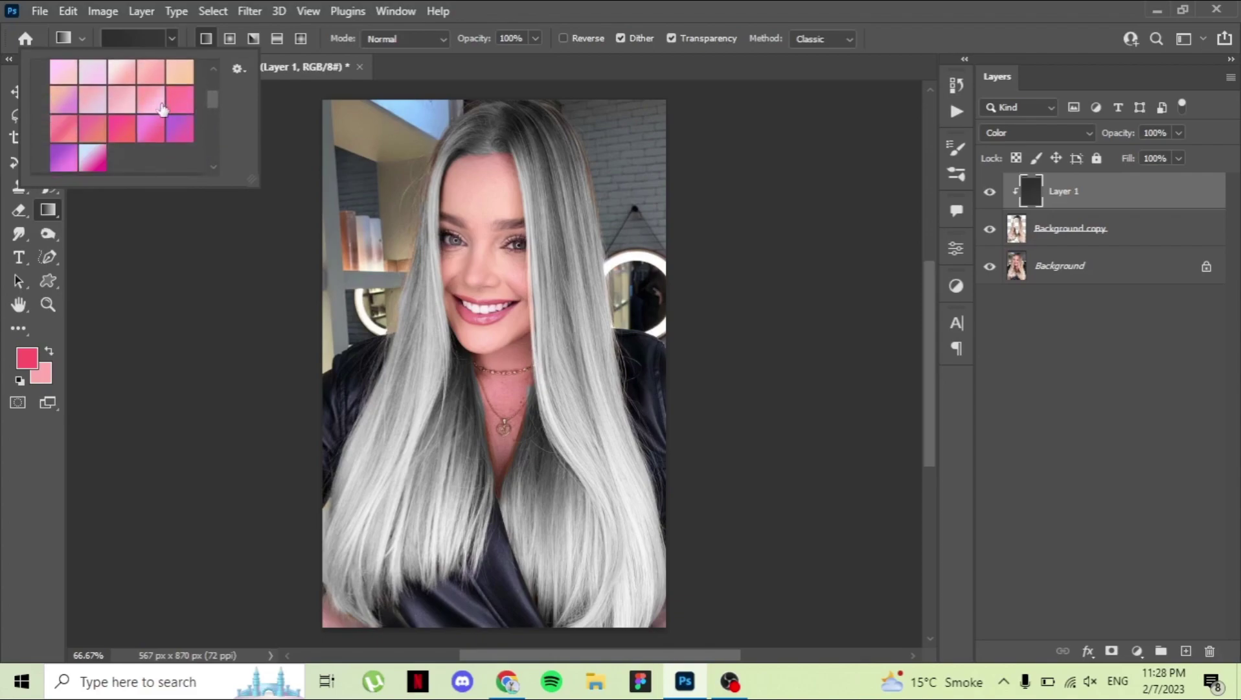
click(155, 74)
drag(468, 121, 599, 534)
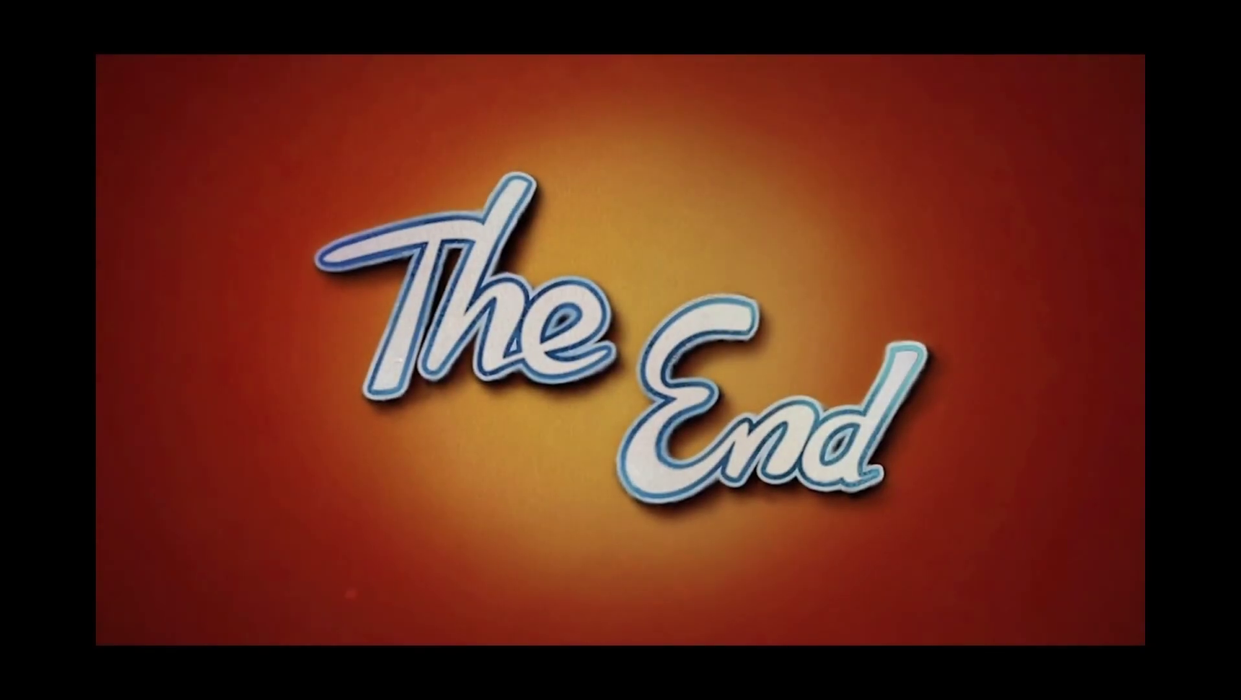